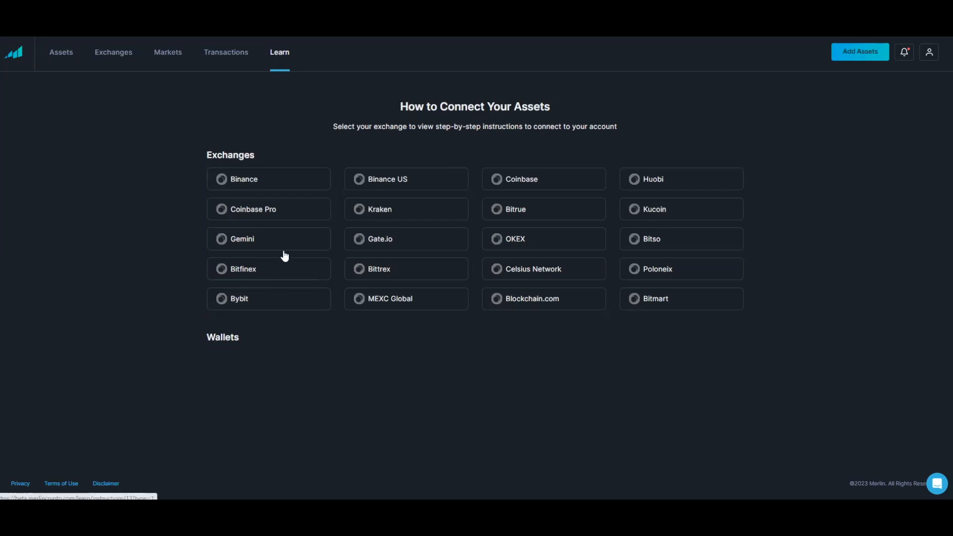
- Open the support chat, view its help article collections, and close the chat
left_click(937, 483)
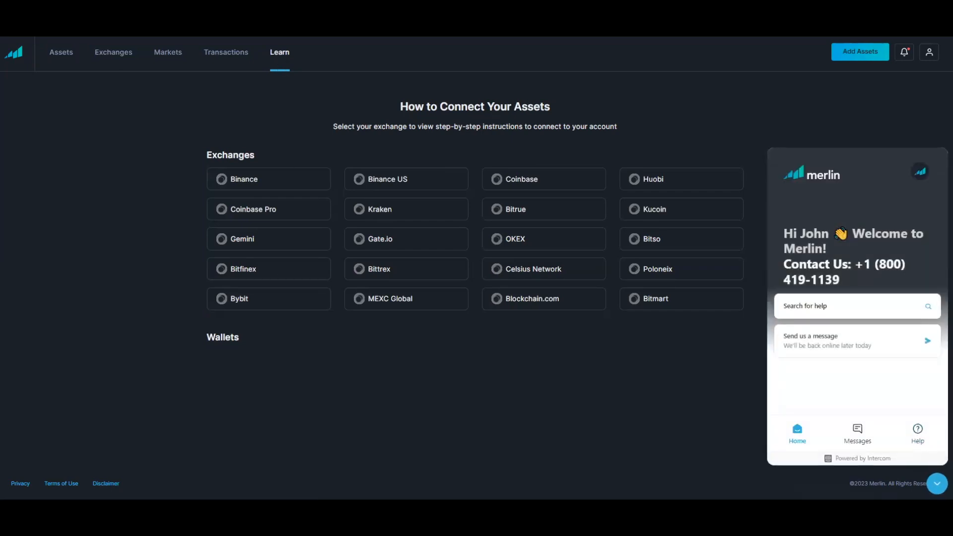
left_click(918, 431)
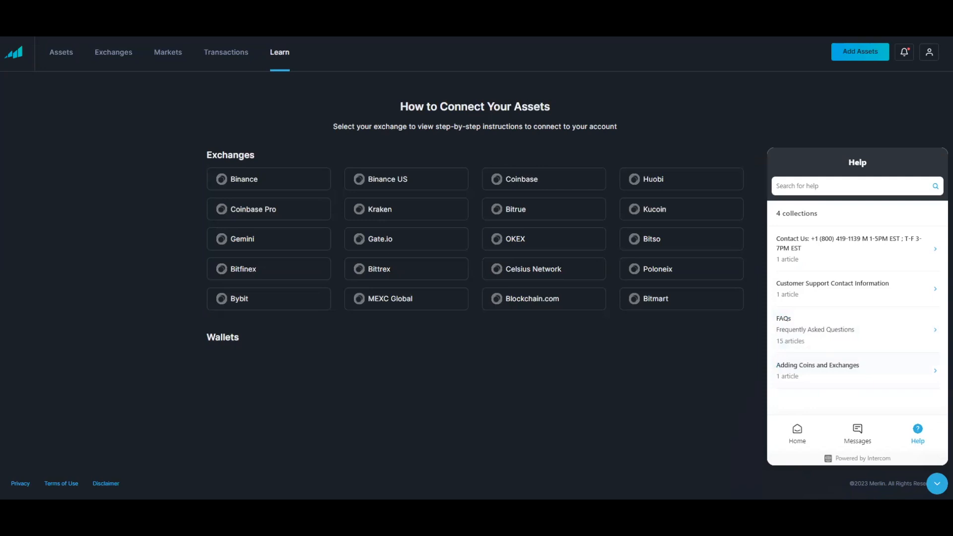
left_click(937, 484)
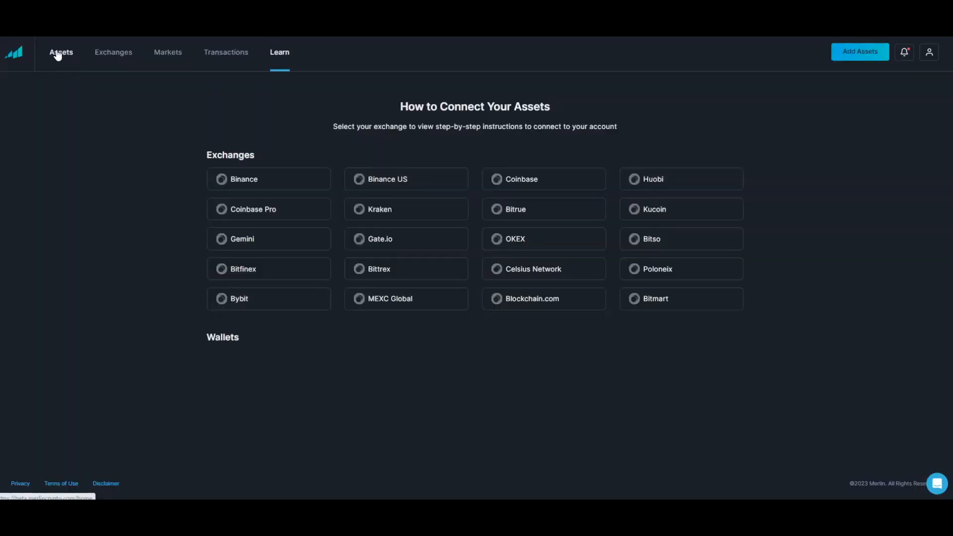
- Find XRP in the portfolio's assets list and open the coin's edit page
left_click(58, 53)
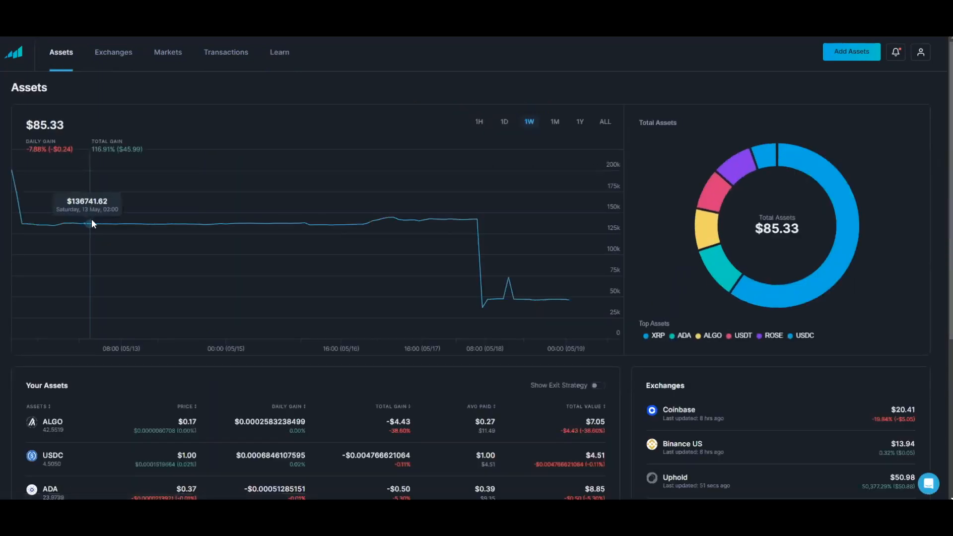
scroll(91, 221, "down", 5)
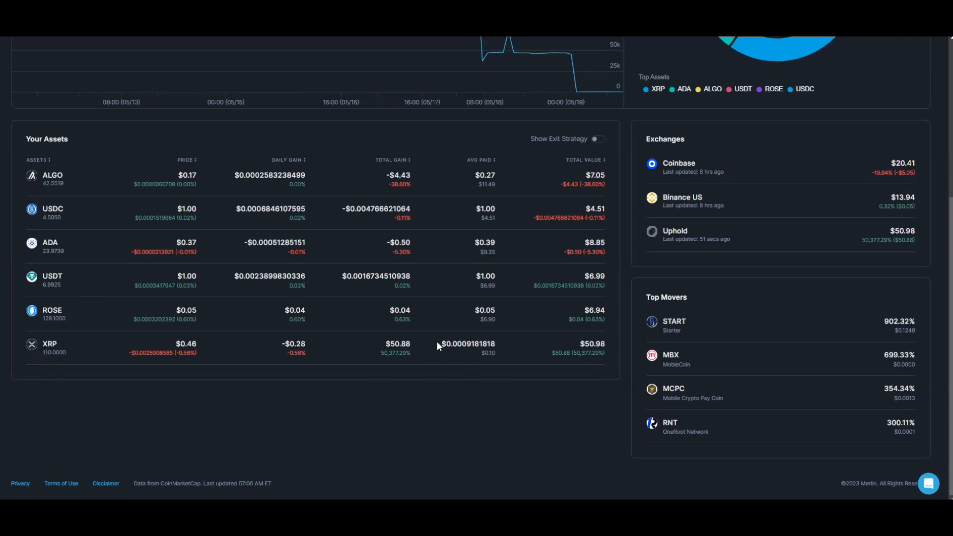
left_click(48, 347)
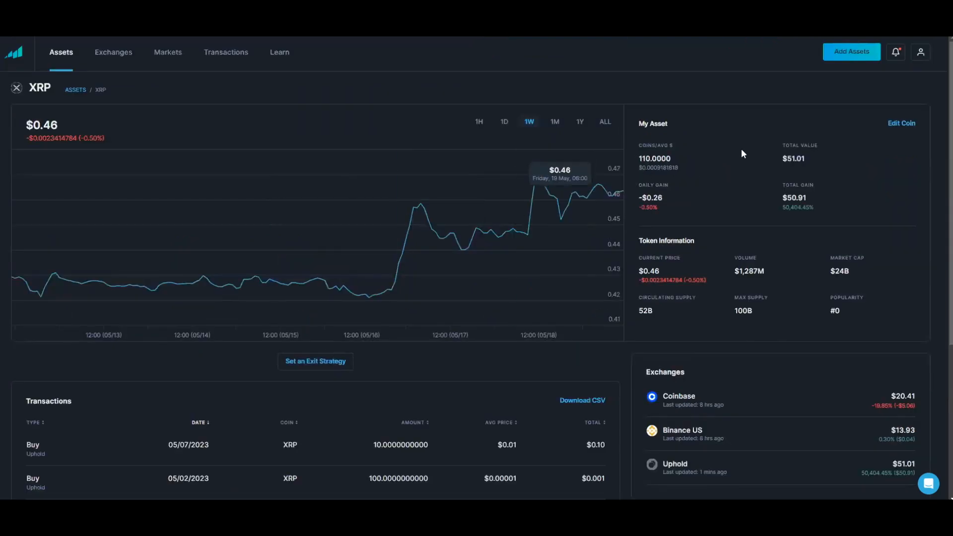
left_click(903, 125)
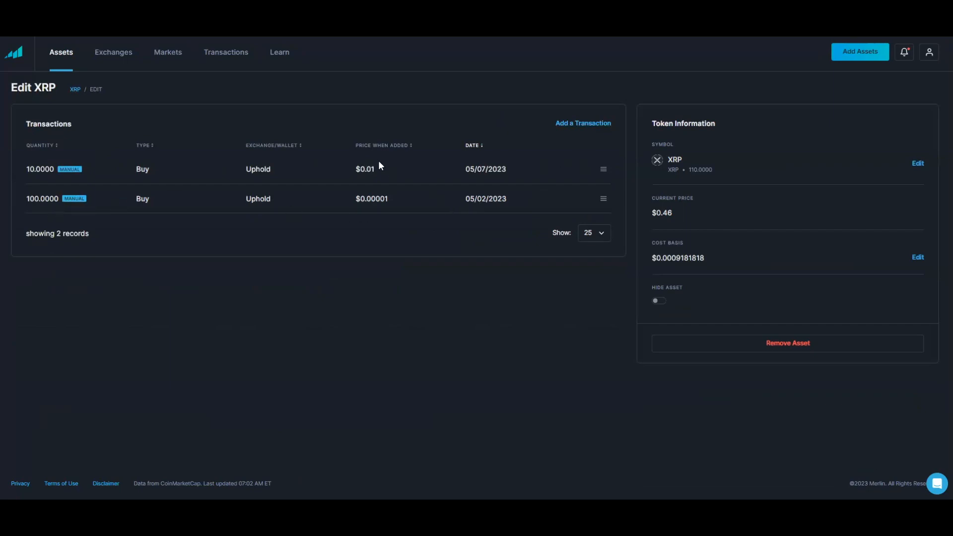
- Set the price of the 100 XRP buy transaction on Uphold to 0.24 and save it
left_click(604, 200)
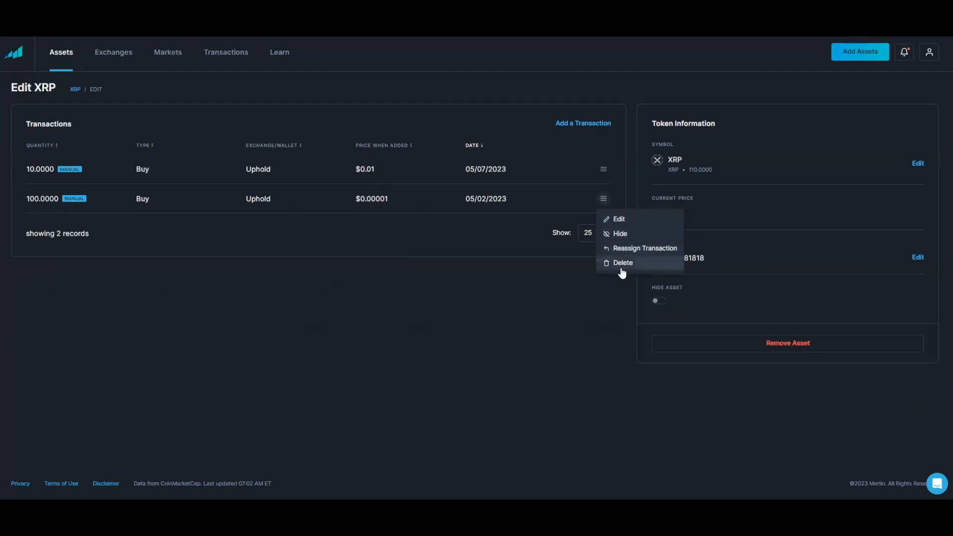
left_click(619, 219)
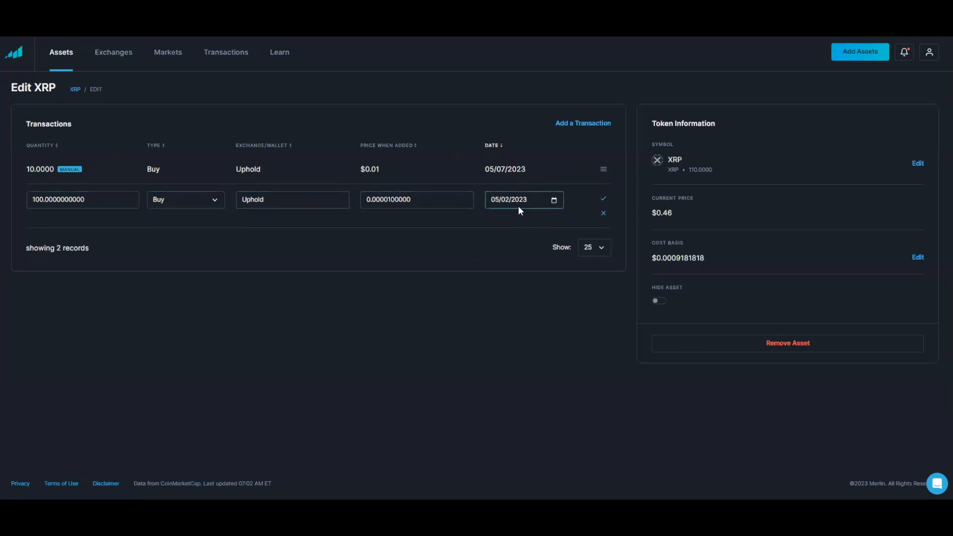
left_click_drag(417, 200, 368, 198)
key("BackSpace")
type("41")
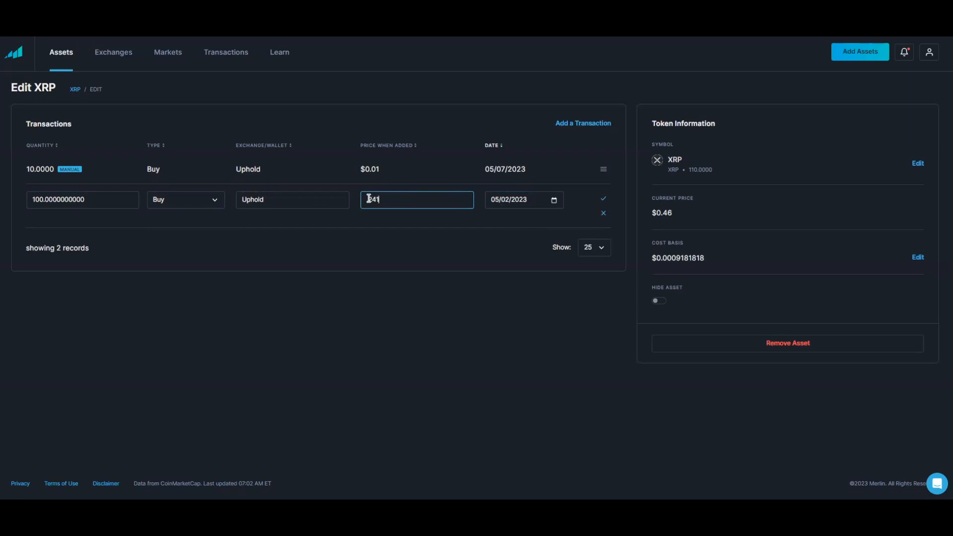
left_click(603, 199)
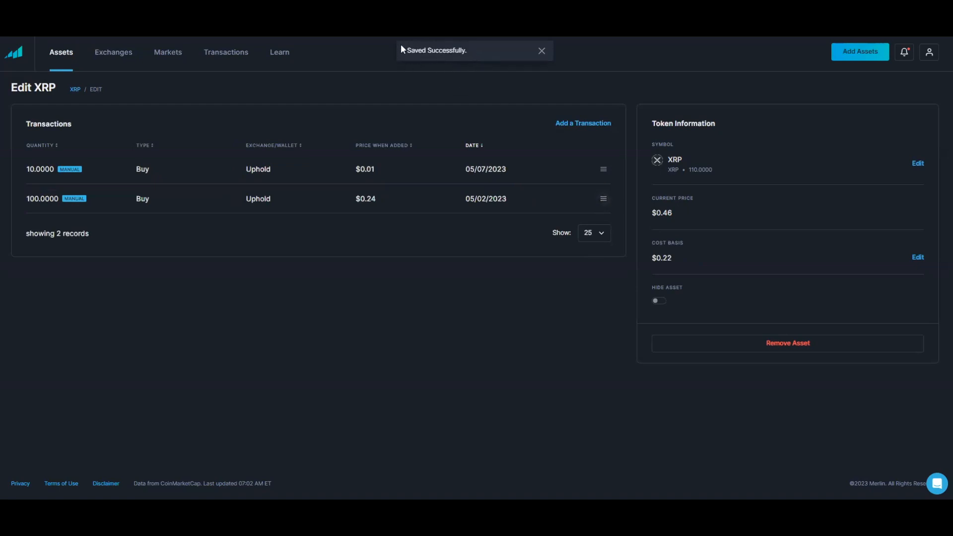
- Check XRP in the assets list, reopen its edit page and turn on Hide Asset
left_click(63, 54)
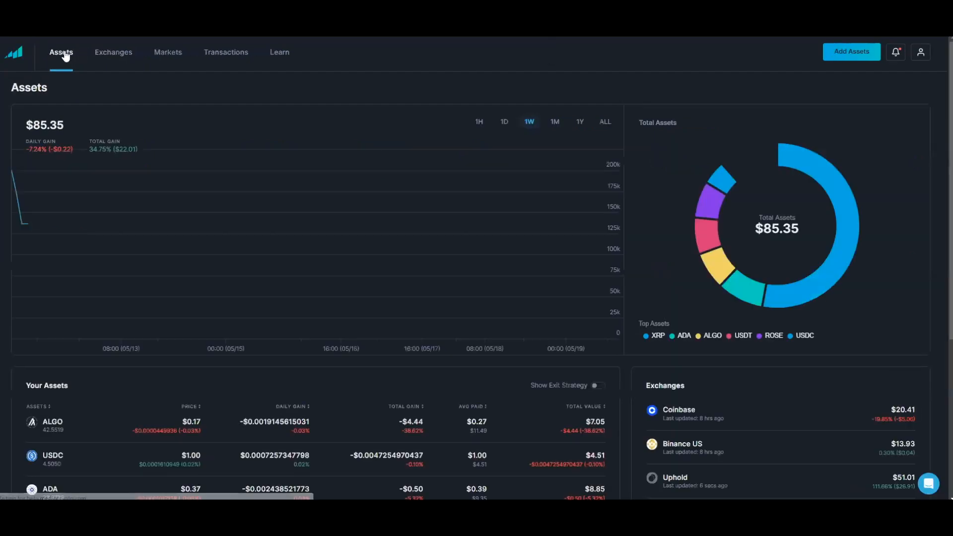
scroll(211, 191, "down", 3)
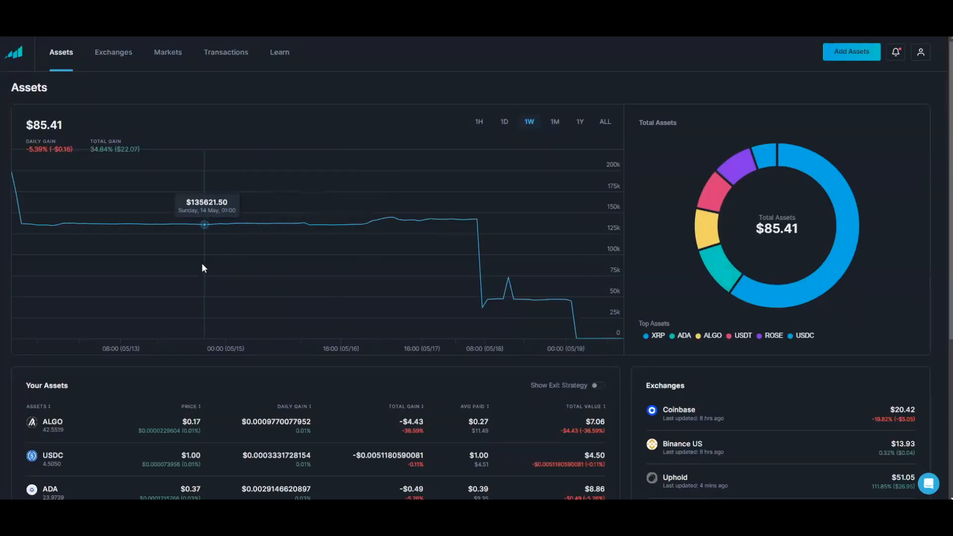
scroll(104, 420, "down", 4)
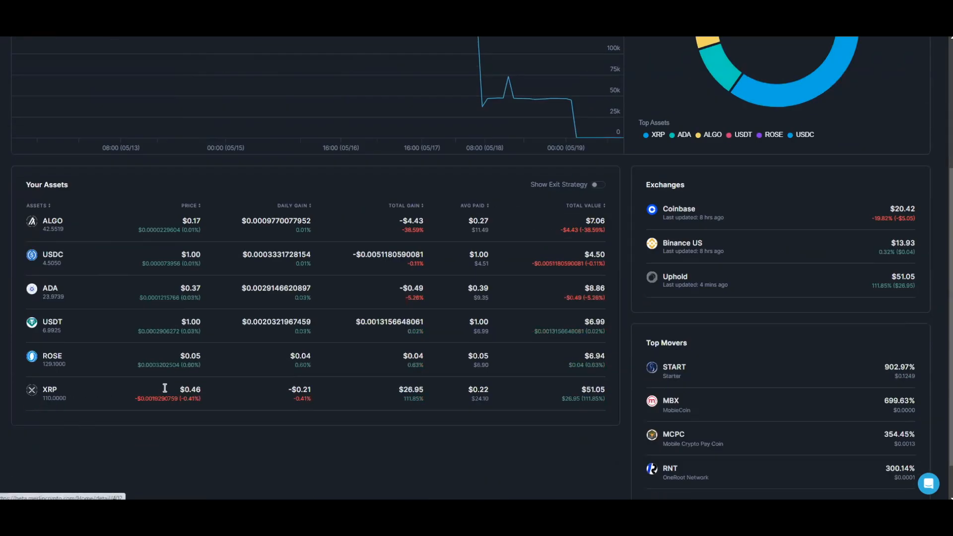
left_click(48, 391)
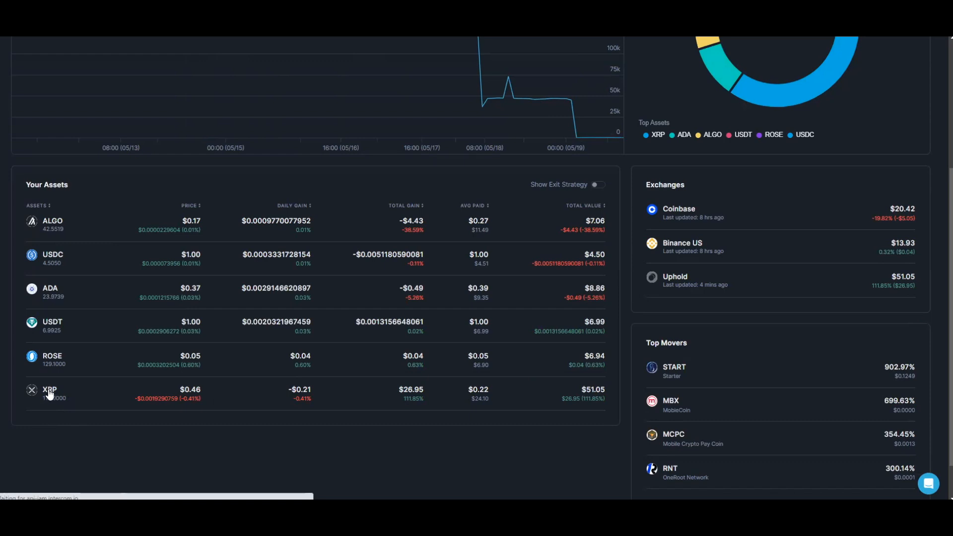
left_click(50, 392)
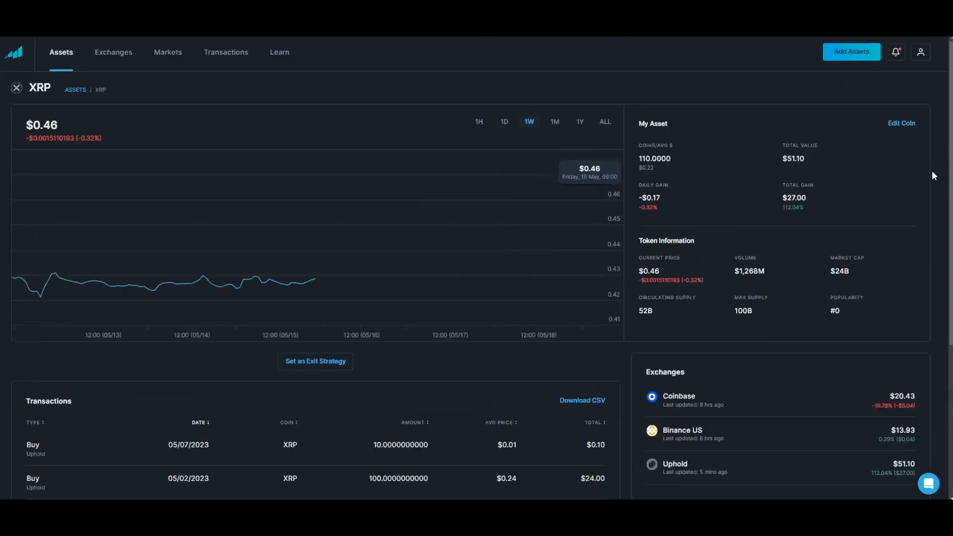
left_click(900, 126)
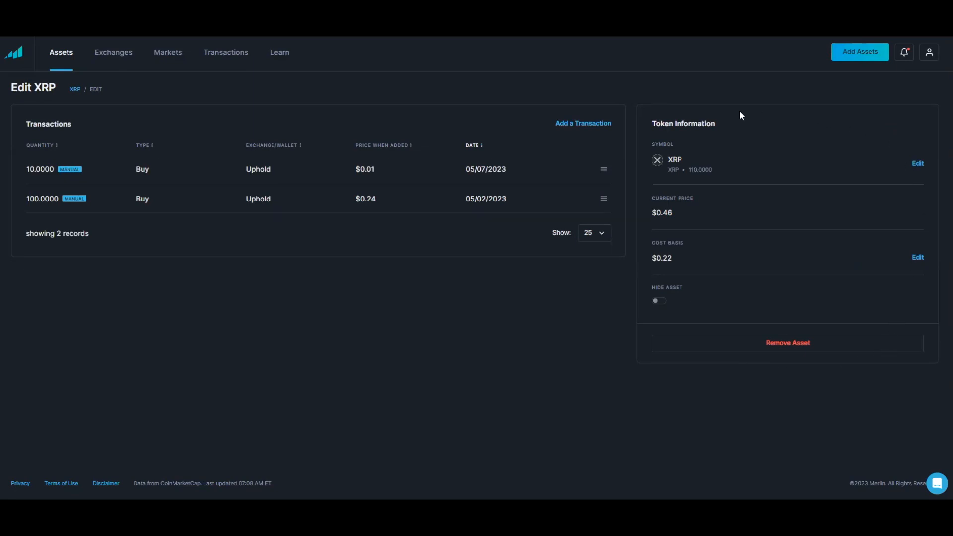
left_click(659, 301)
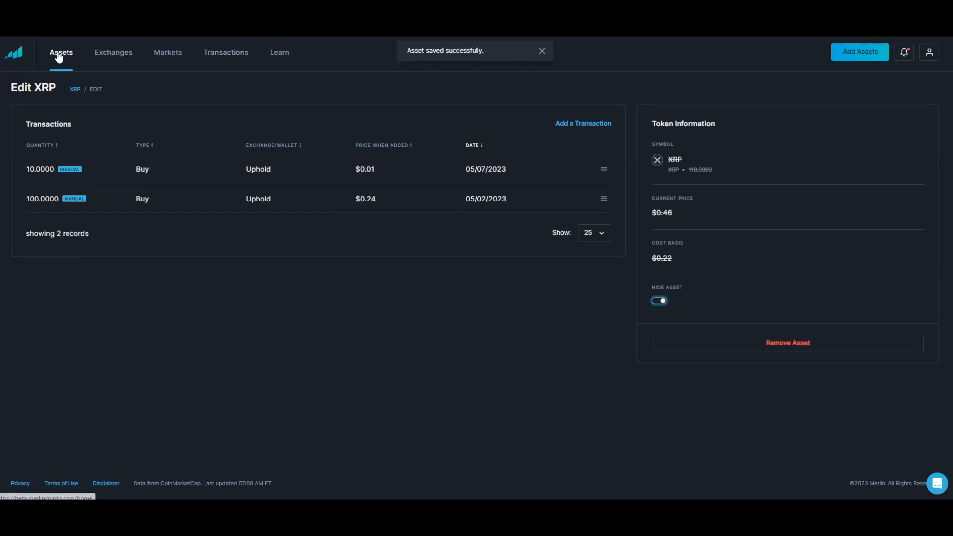
- Turn off Hide Asset for XRP and review the coin in the assets list
left_click(58, 55)
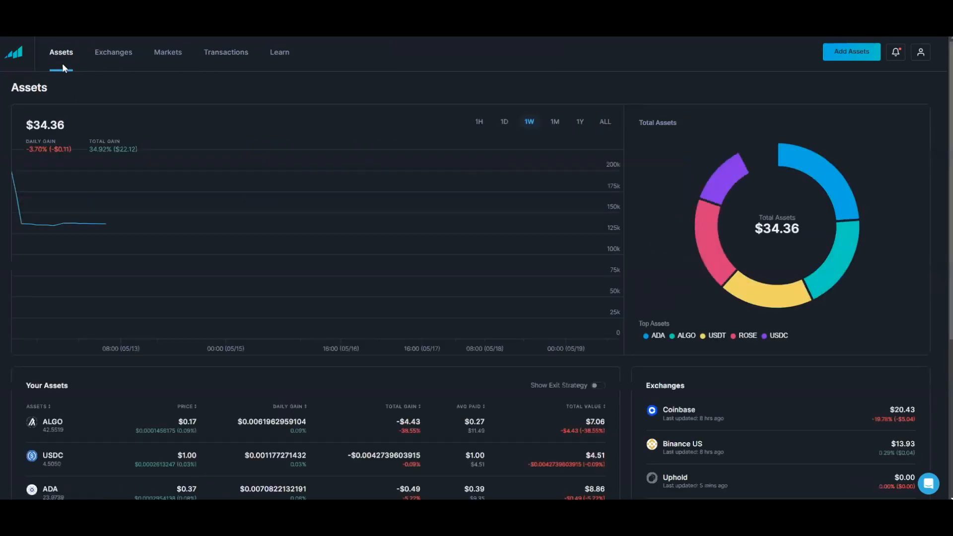
scroll(135, 344, "down", 5)
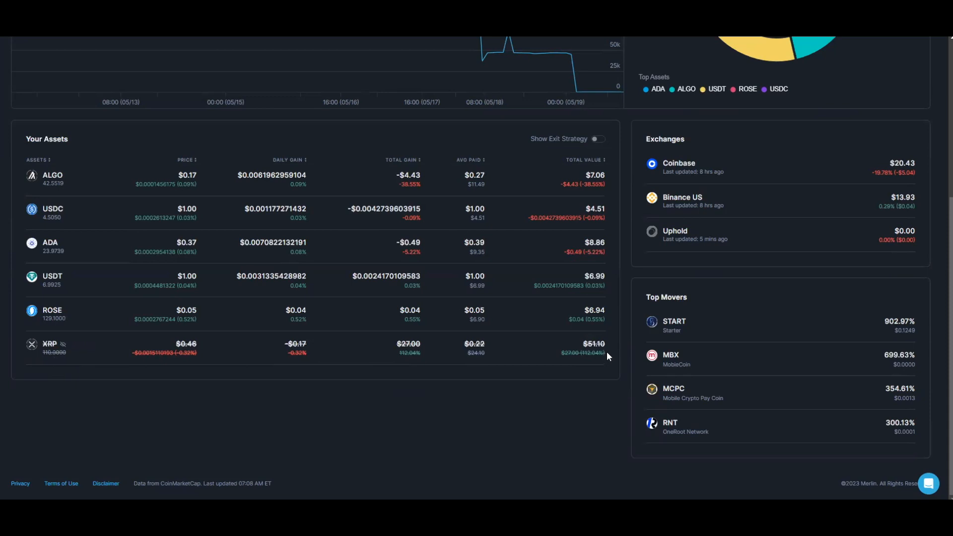
left_click(49, 347)
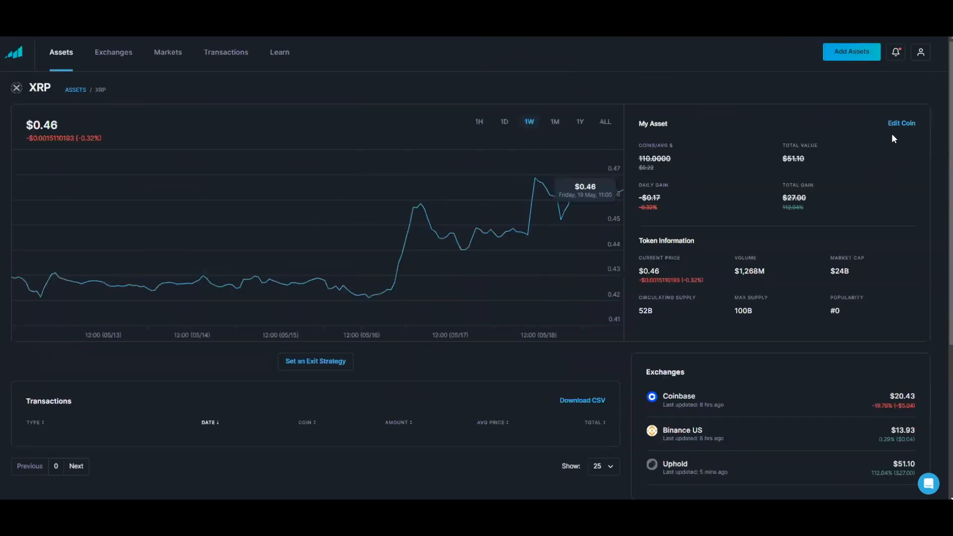
left_click(902, 123)
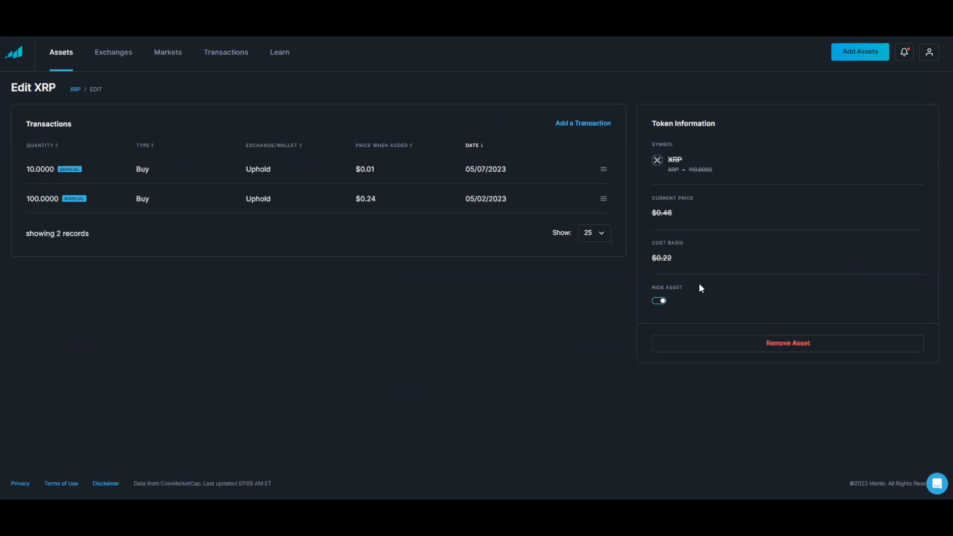
left_click(657, 303)
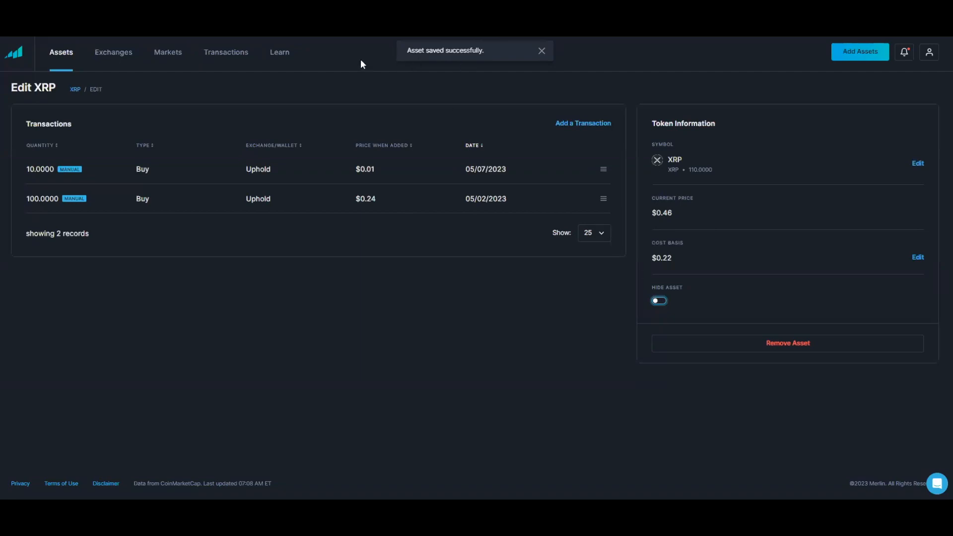
left_click(60, 55)
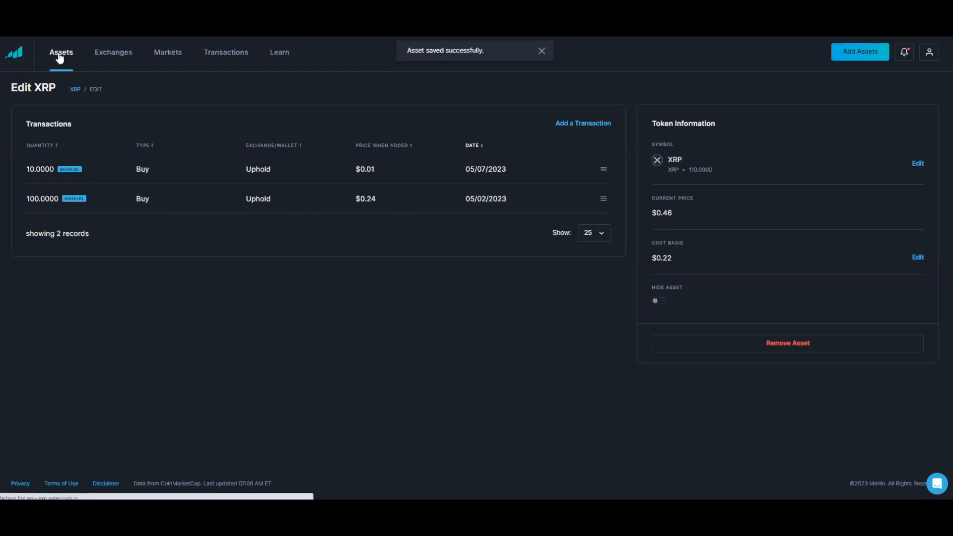
scroll(103, 317, "down", 5)
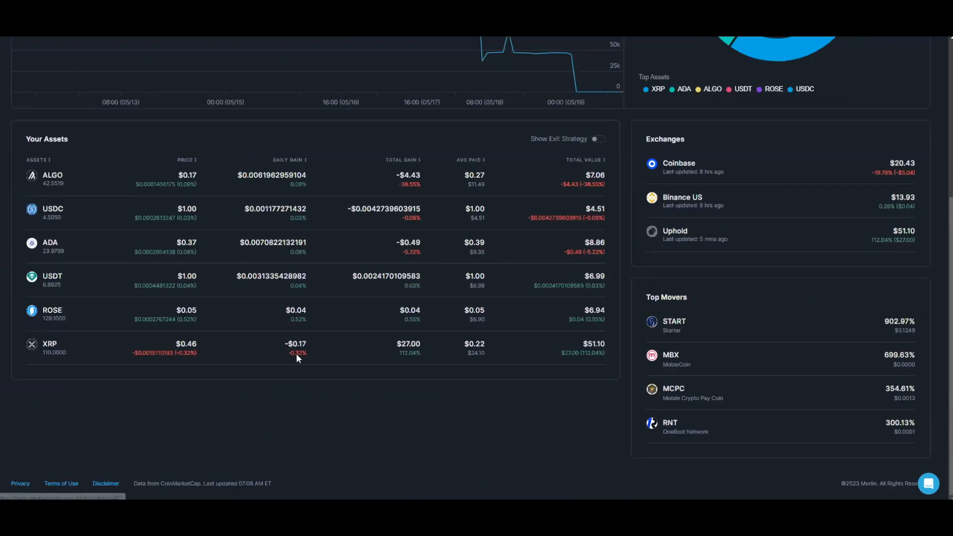
scroll(605, 370, "up", 4)
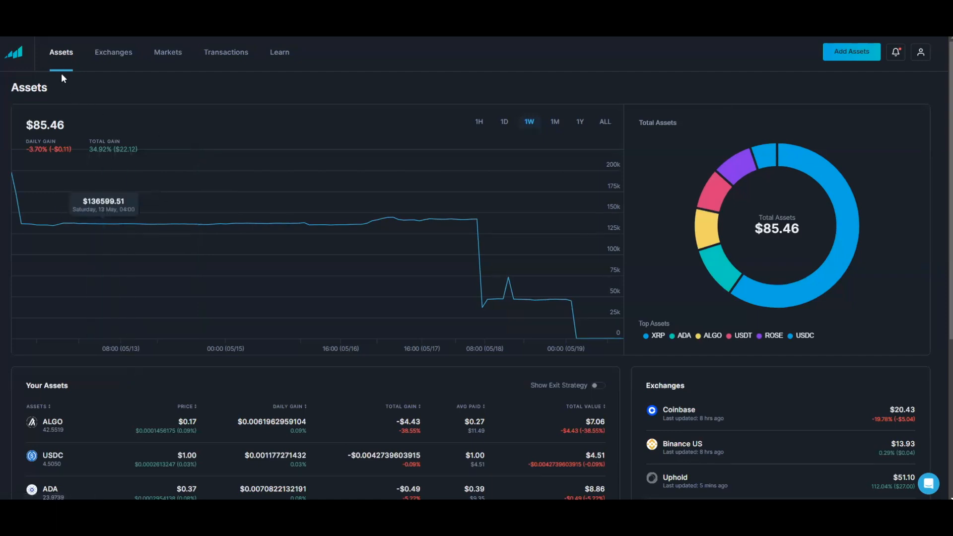
- Permanently remove the XRP coin from the portfolio through its edit page
scroll(88, 228, "down", 5)
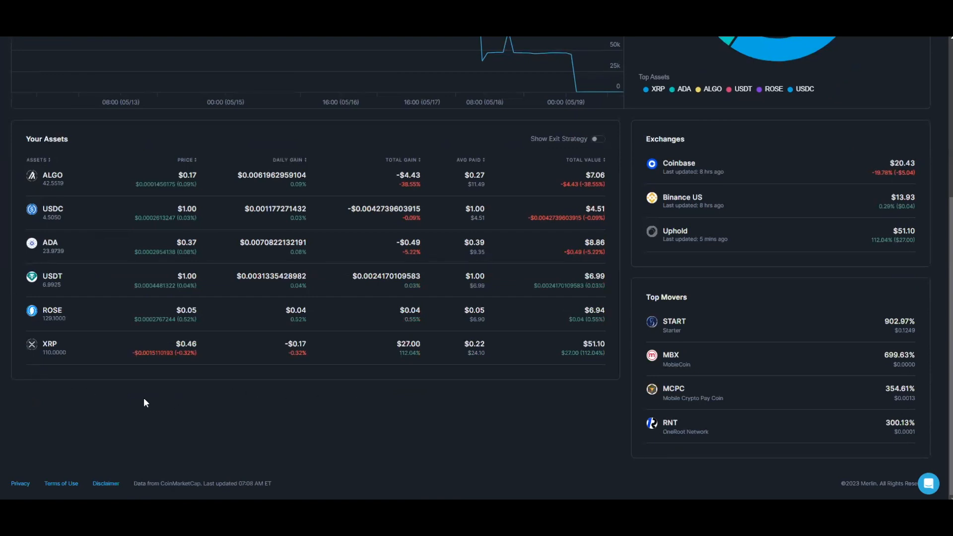
left_click(49, 347)
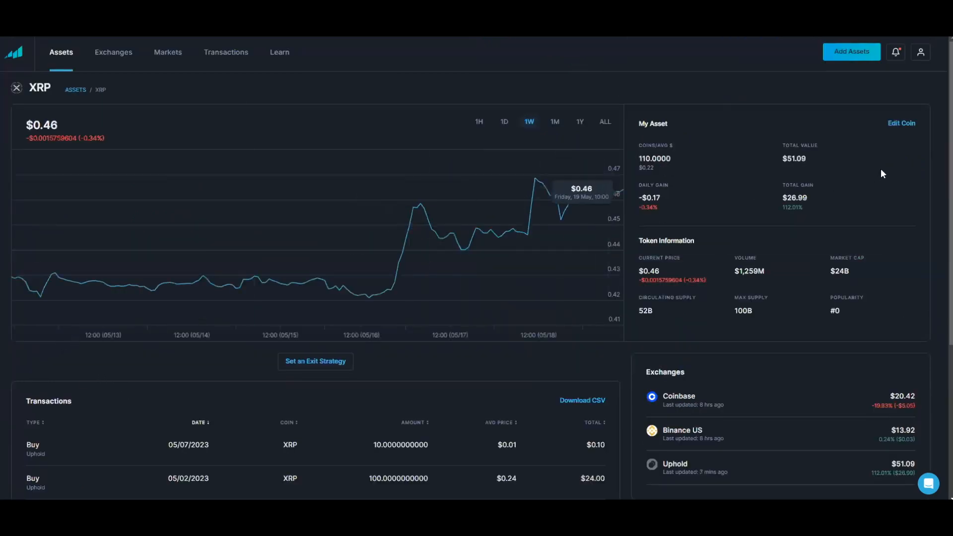
left_click(902, 123)
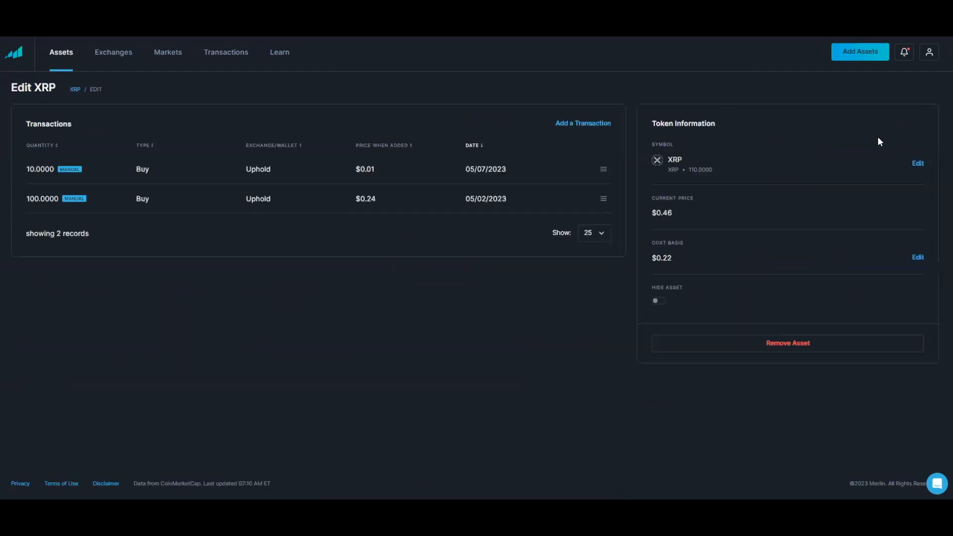
left_click(786, 346)
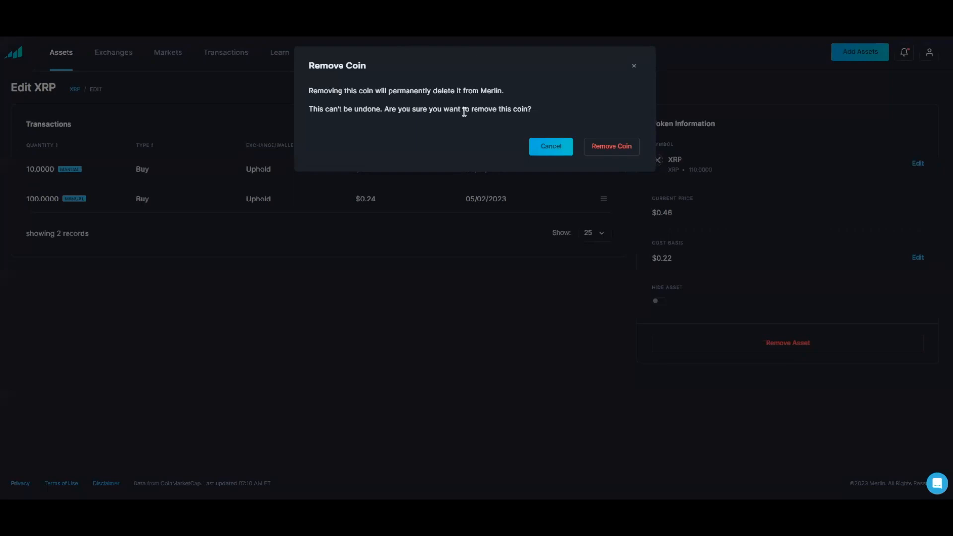
left_click(615, 146)
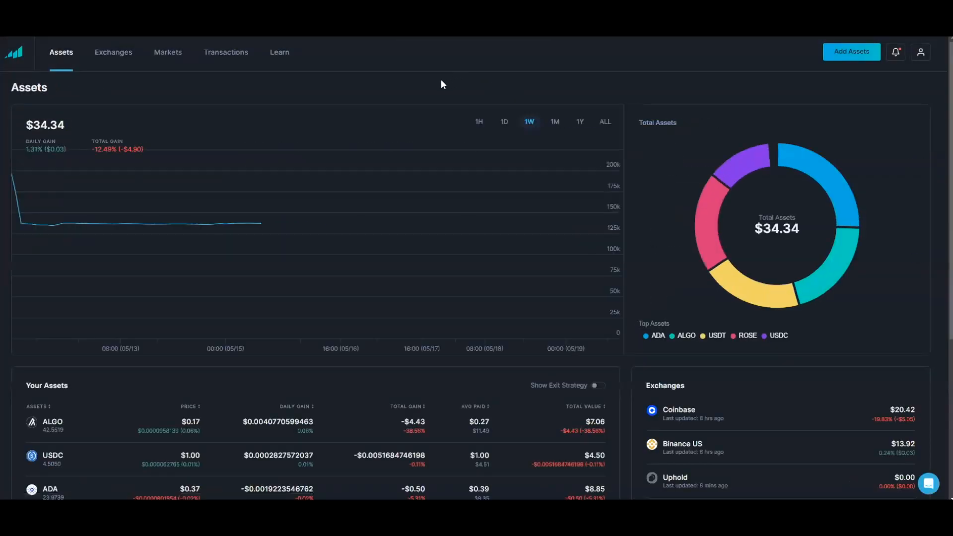
- Review the remaining coins in the assets list and open the ALGO asset's details
scroll(360, 231, "down", 4)
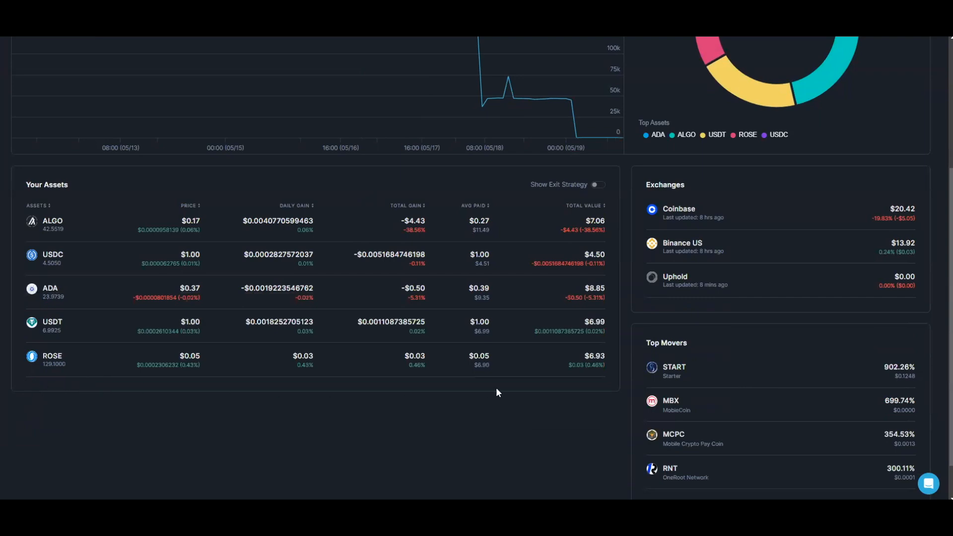
scroll(352, 371, "up", 4)
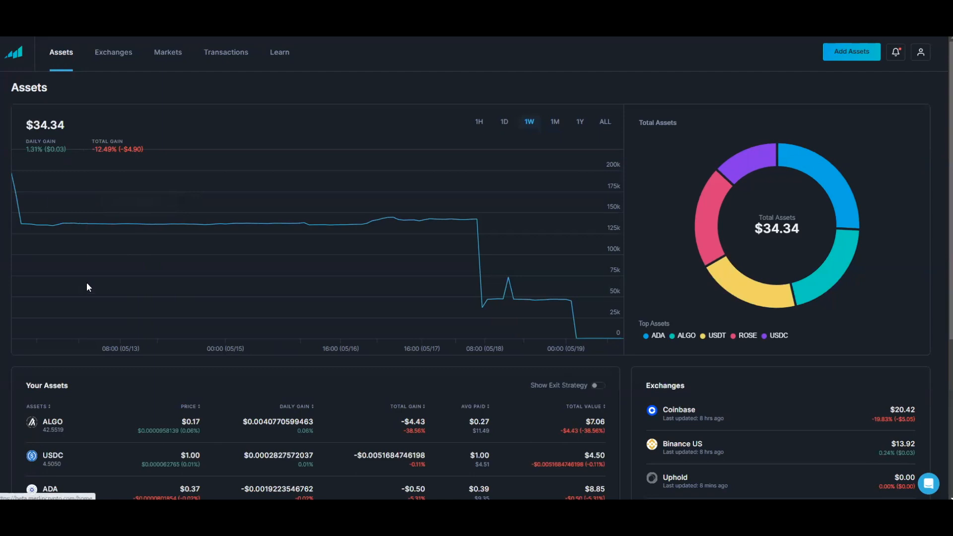
scroll(112, 394, "down", 3)
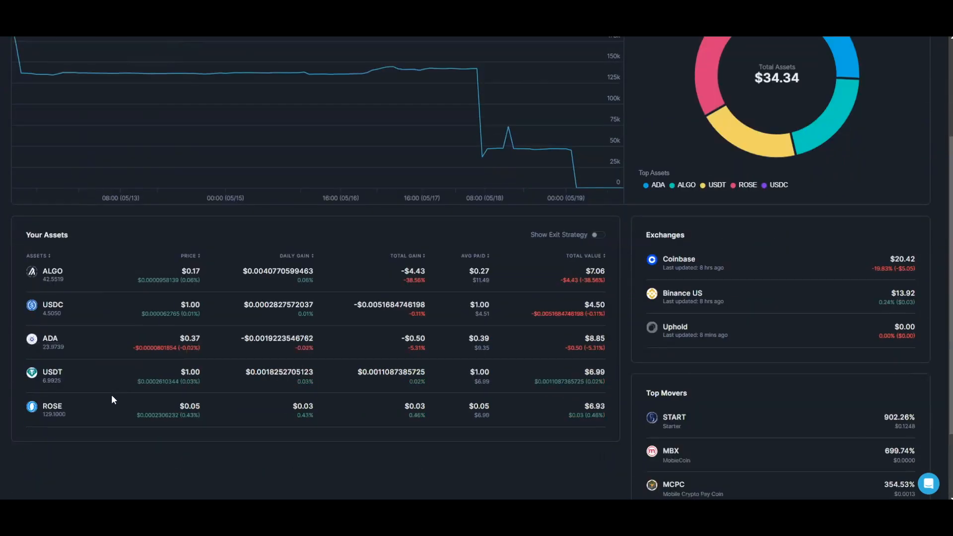
left_click(50, 274)
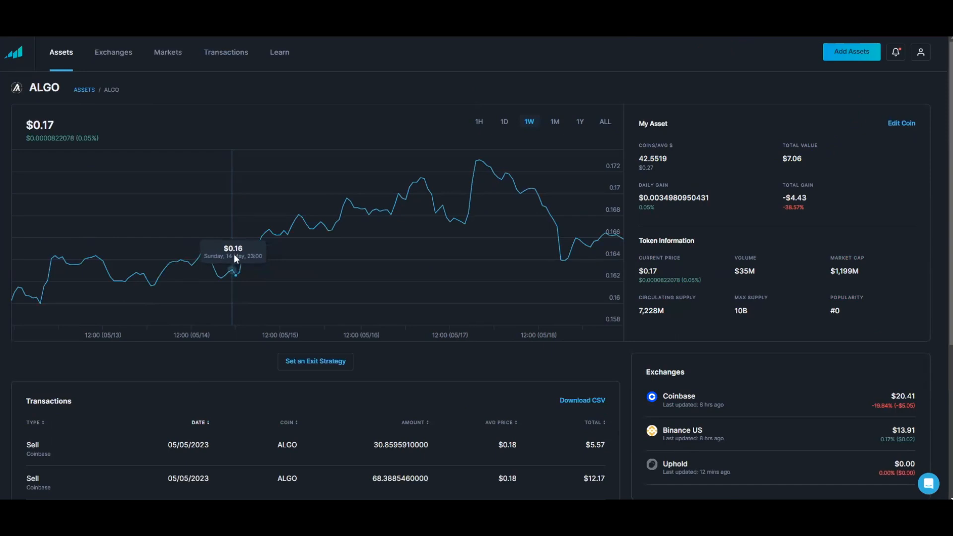
- Add a Buy transaction to the ALGO coin with a quantity of 250 and Uphold as the exchange
left_click(905, 124)
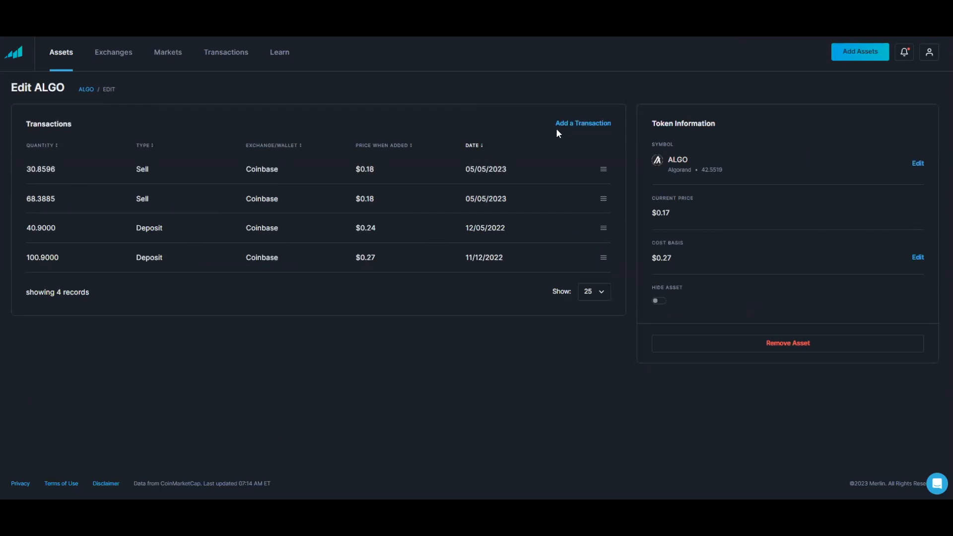
left_click(582, 126)
left_click(64, 287)
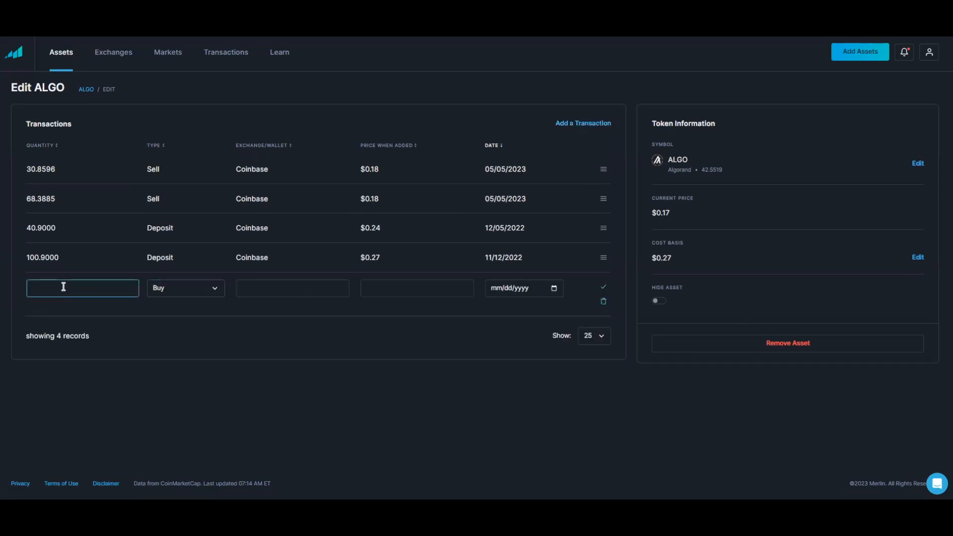
type("250")
left_click(293, 290)
type("Upg")
key("BackSpace")
type("hold")
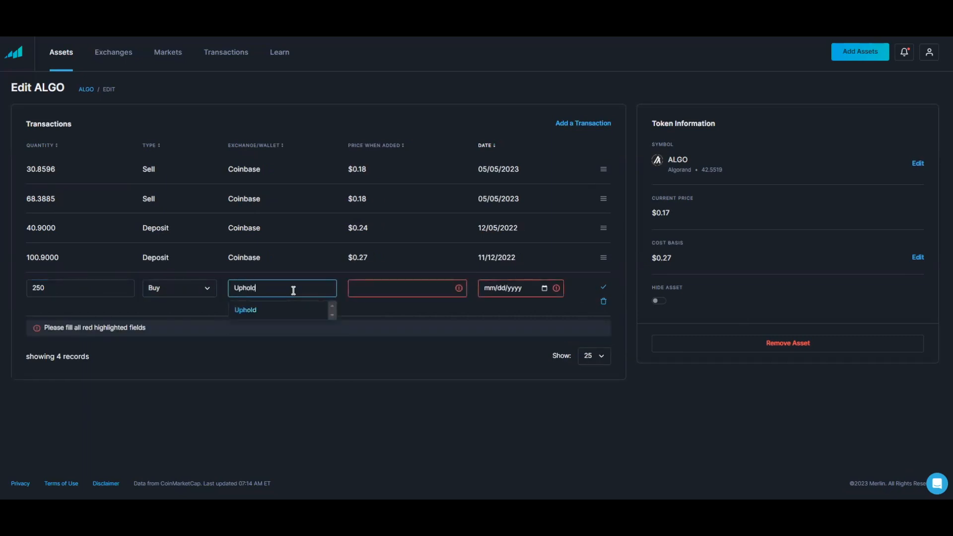
left_click(246, 310)
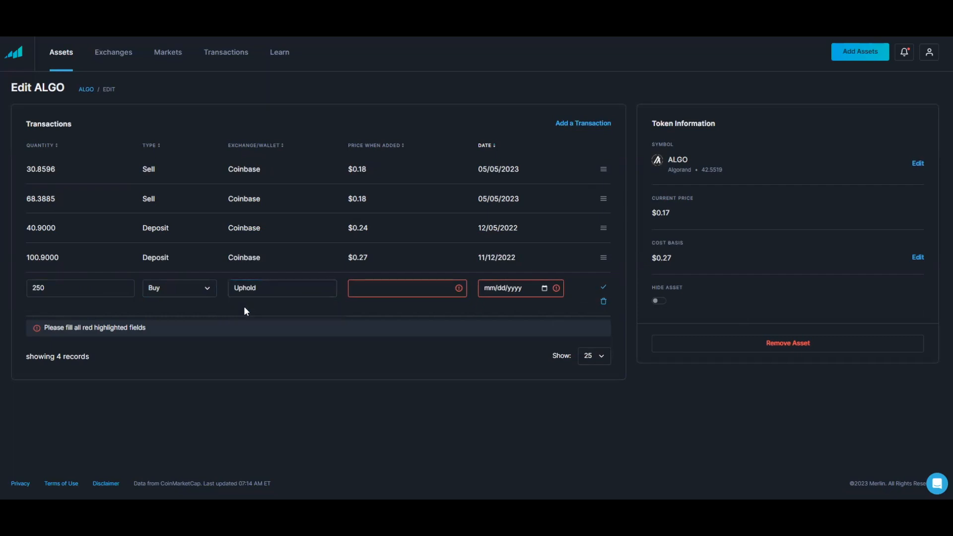
- Set the new transaction's price to 1.00 and its date to 05/01/2023, and save it
left_click(386, 291)
type("1.00")
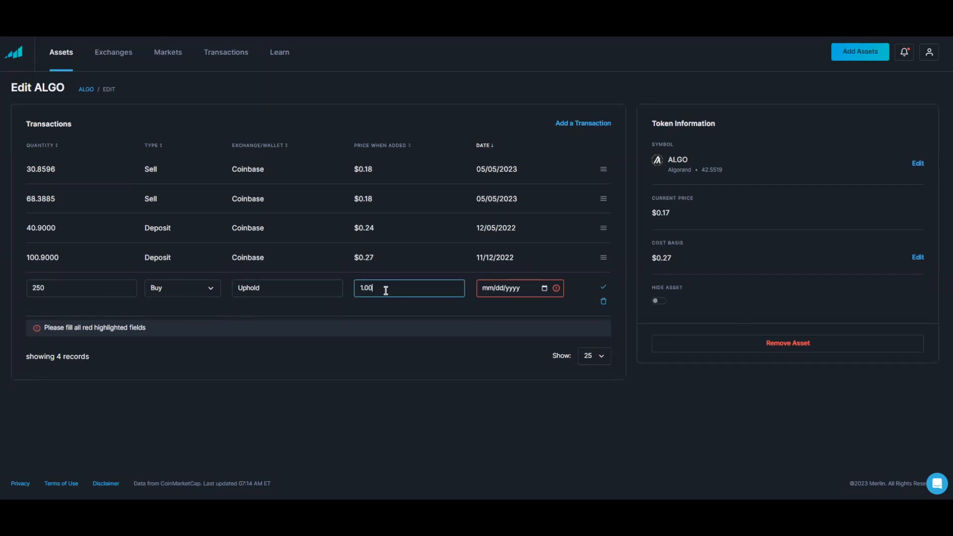
left_click(542, 289)
left_click(553, 288)
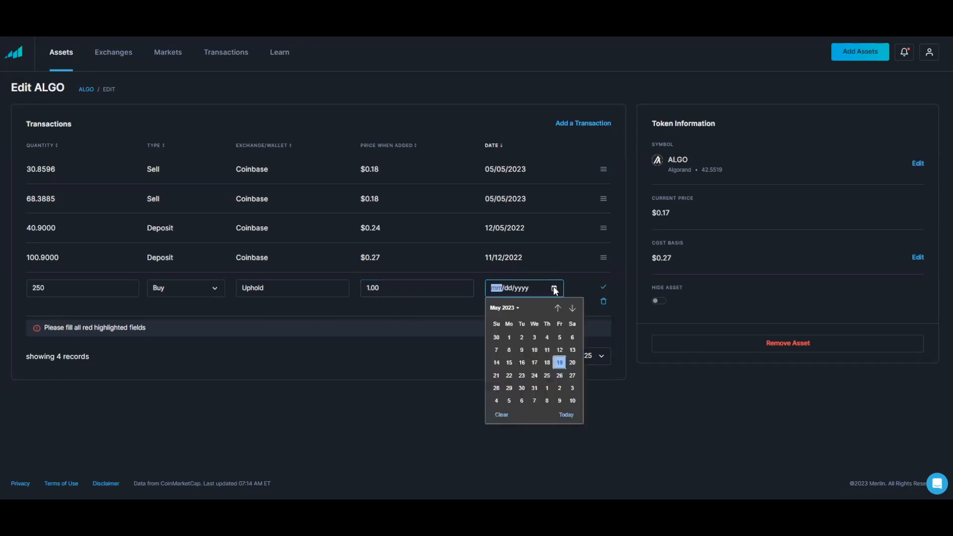
left_click(509, 338)
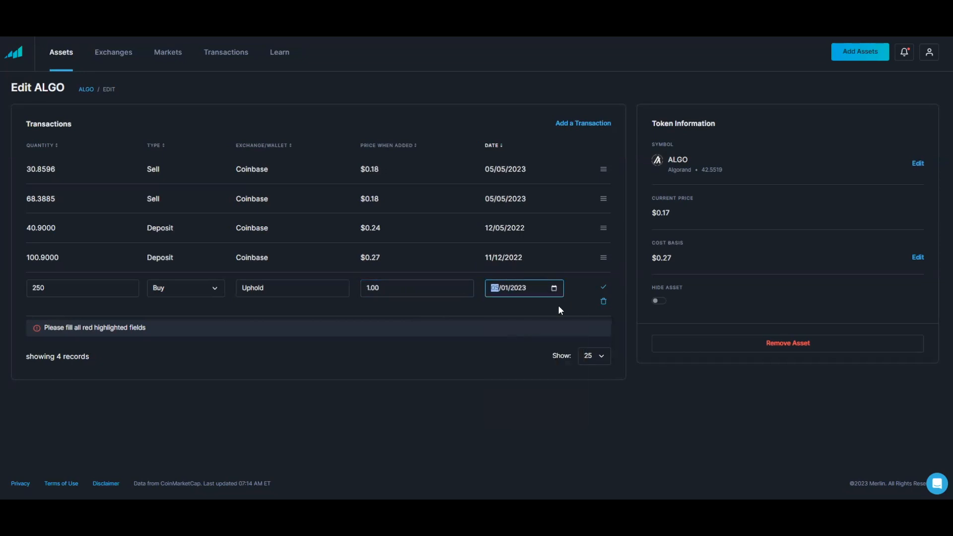
left_click(605, 290)
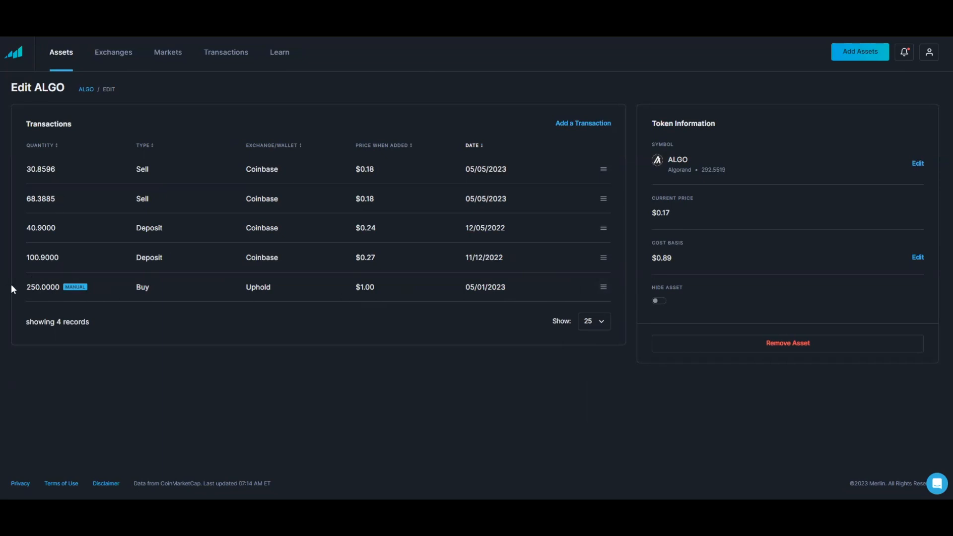
- Review ALGO in the assets list and open its details to examine its holdings and transactions
left_click(63, 71)
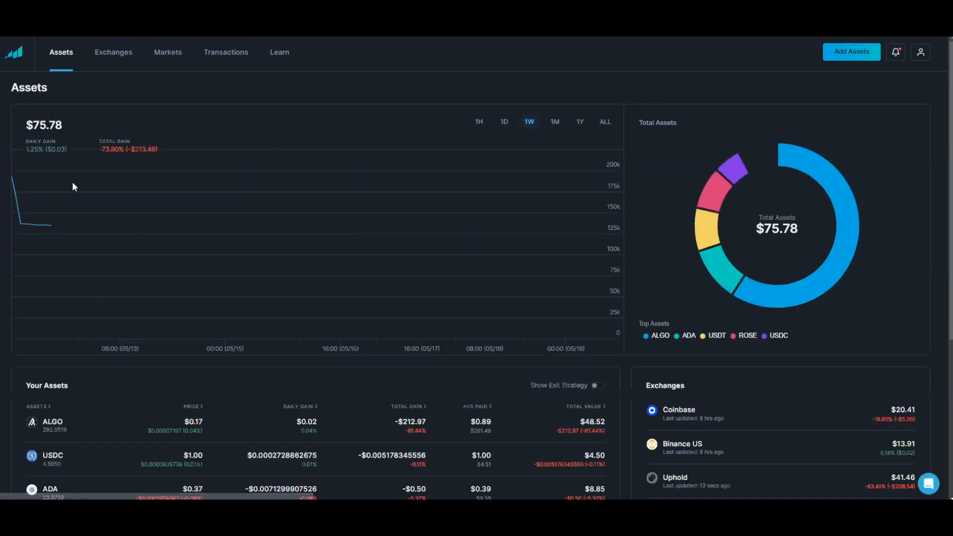
scroll(83, 299, "down", 3)
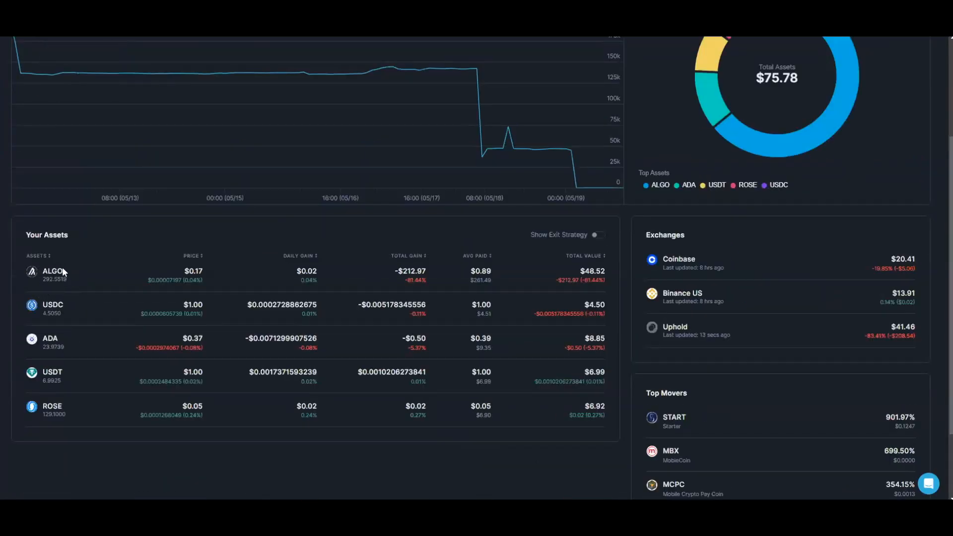
scroll(61, 267, "up", 2)
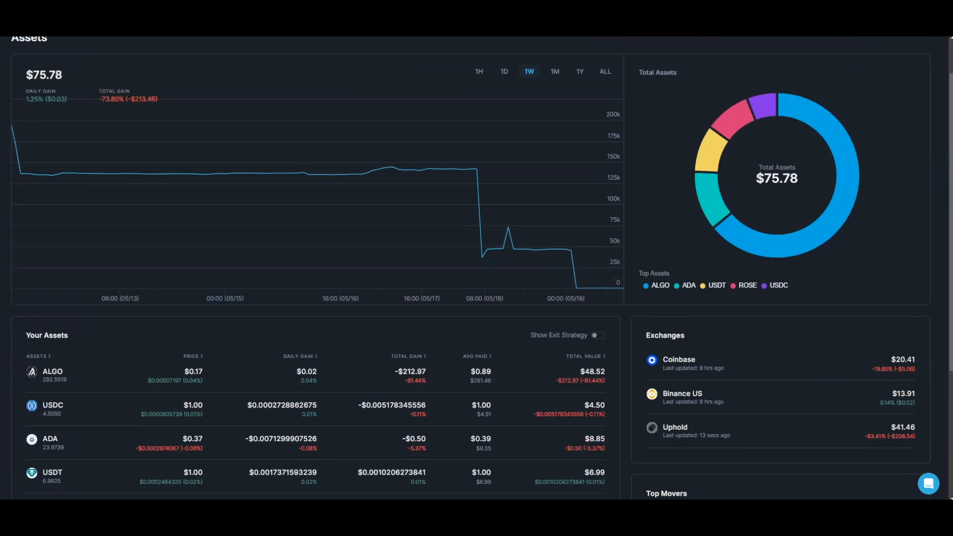
left_click(56, 373)
scroll(374, 379, "down", 2)
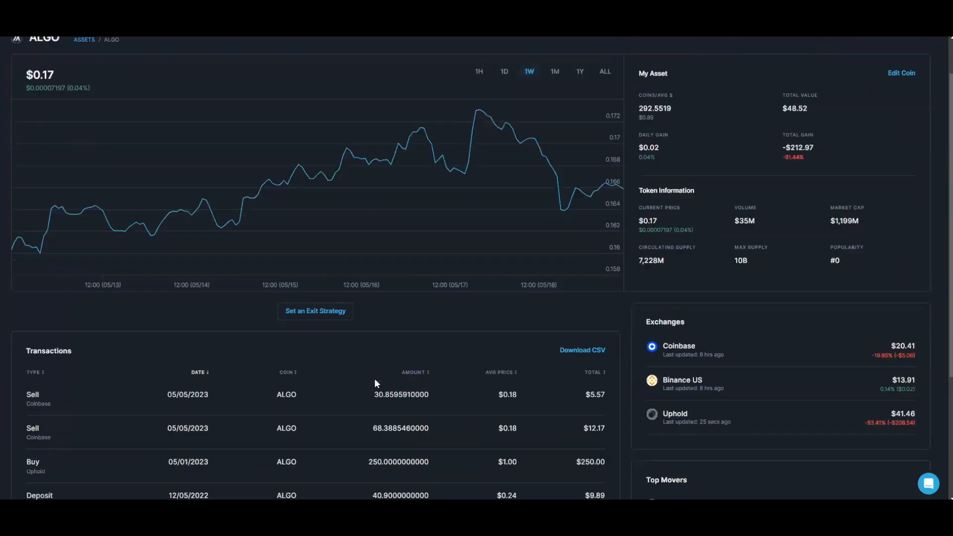
scroll(376, 381, "up", 2)
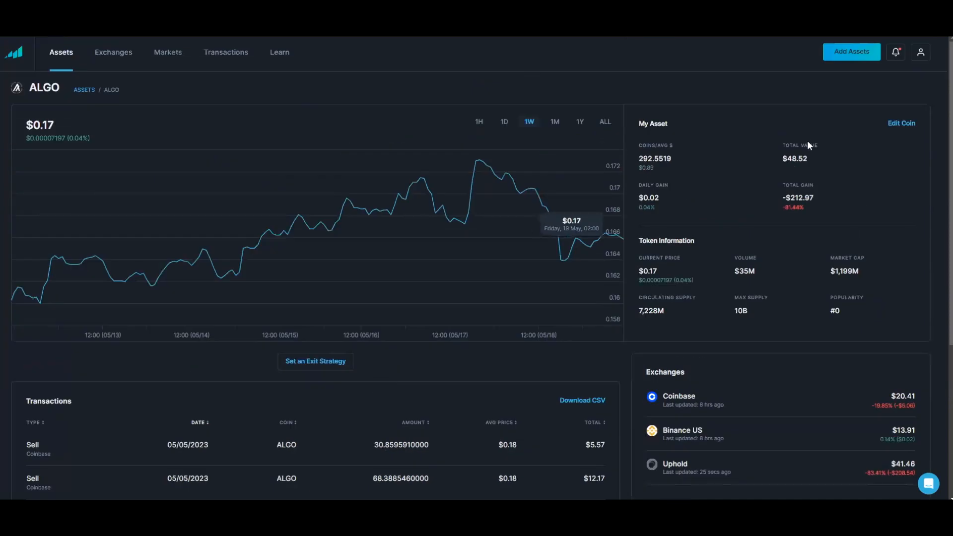
- Hide the 250 ALGO Uphold buy transaction through the coin's edit page and review the assets list
left_click(905, 127)
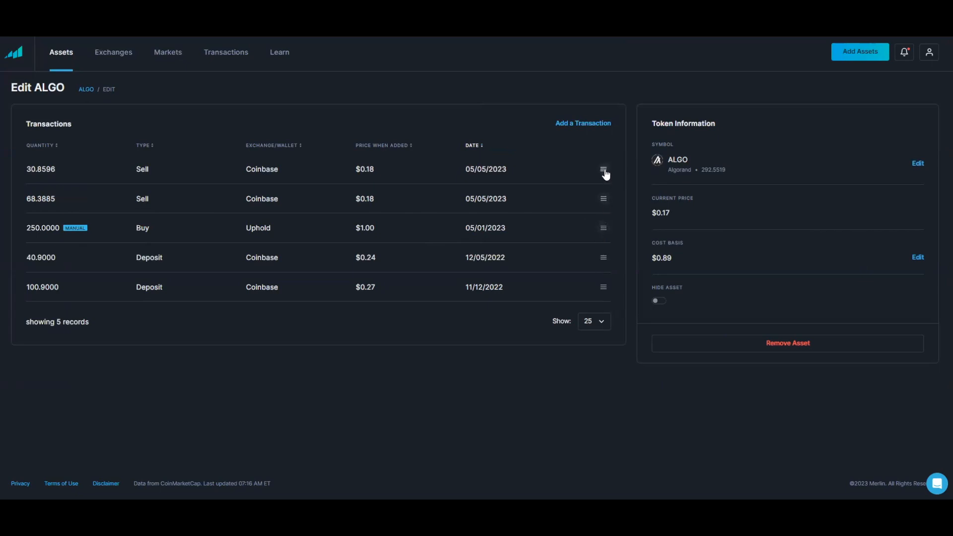
left_click(604, 230)
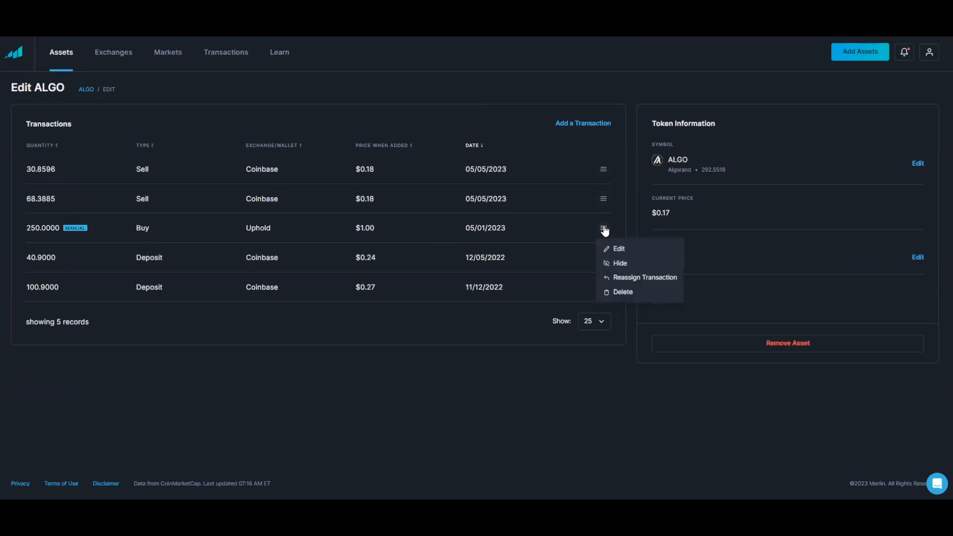
left_click(619, 265)
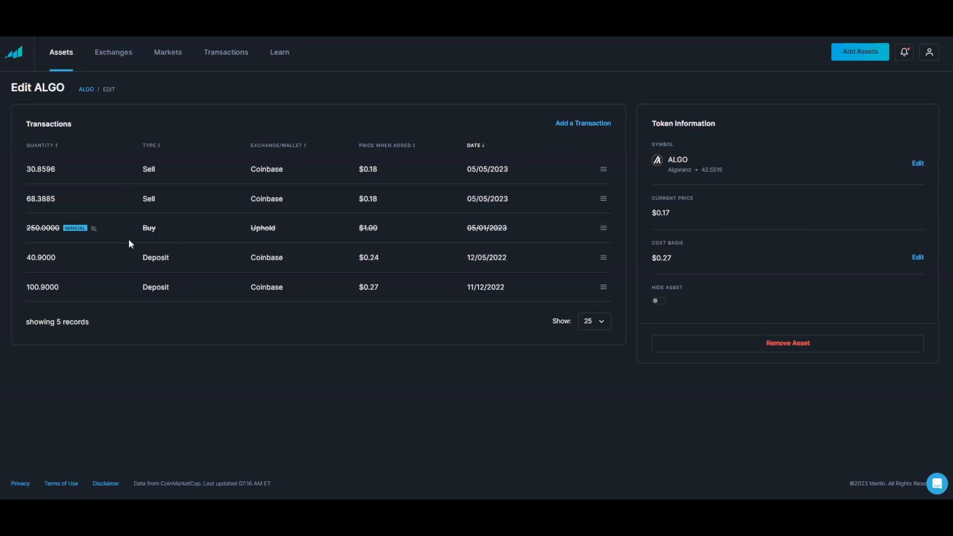
left_click(55, 53)
scroll(119, 270, "down", 1)
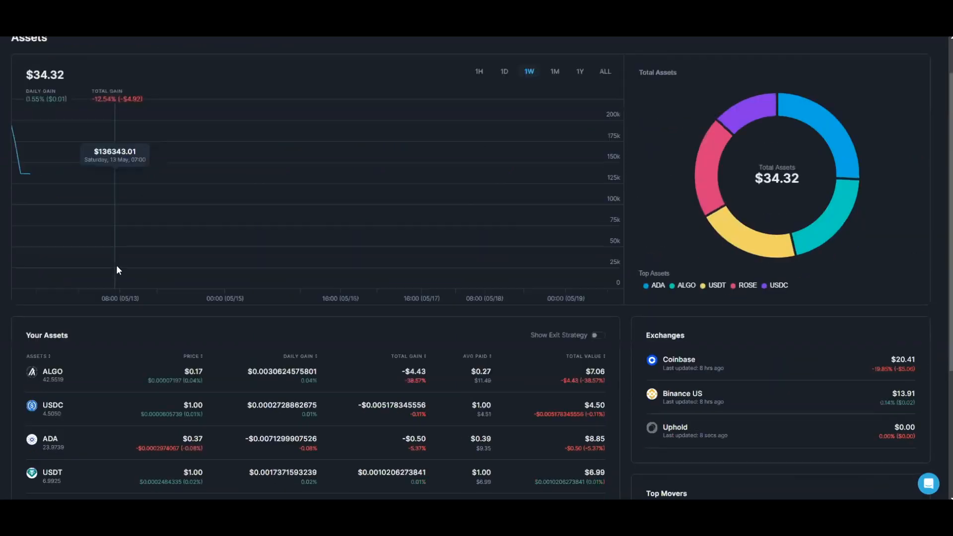
scroll(118, 270, "down", 1)
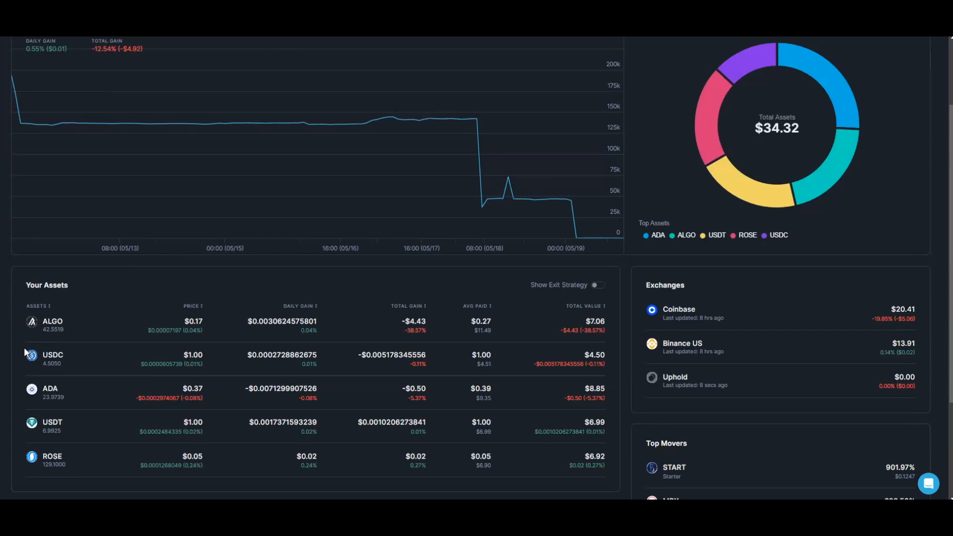
- Reopen ALGO's edit page and show the hidden 250 ALGO Uphold transaction again
left_click(52, 324)
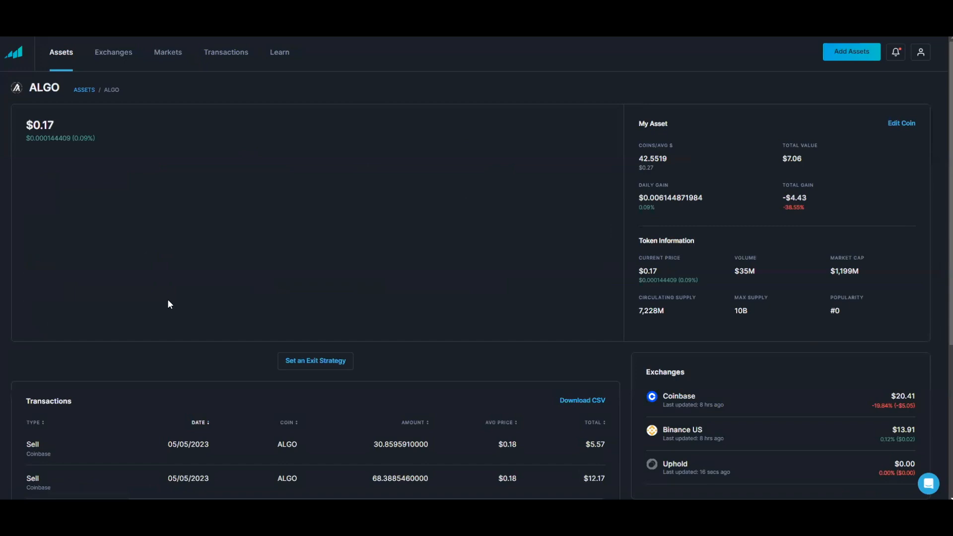
left_click(901, 124)
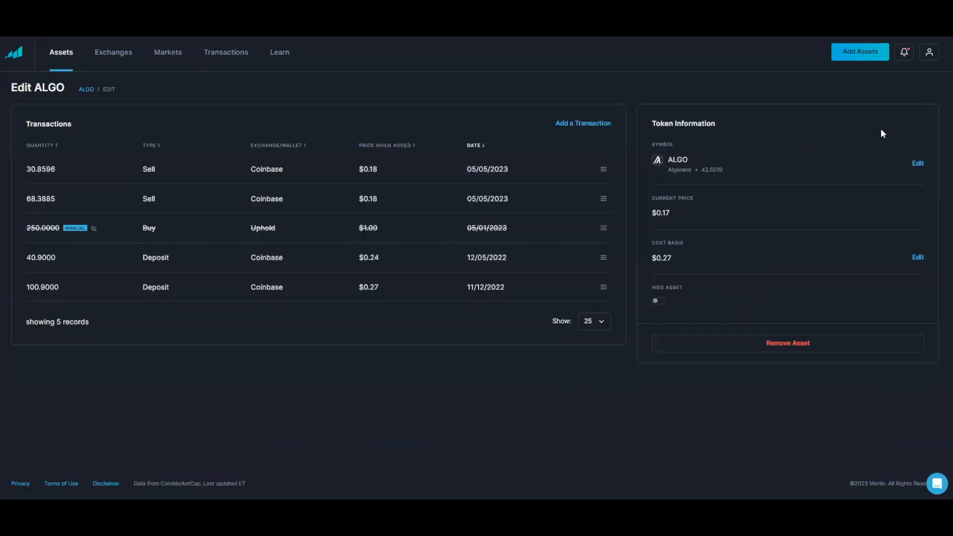
left_click(604, 229)
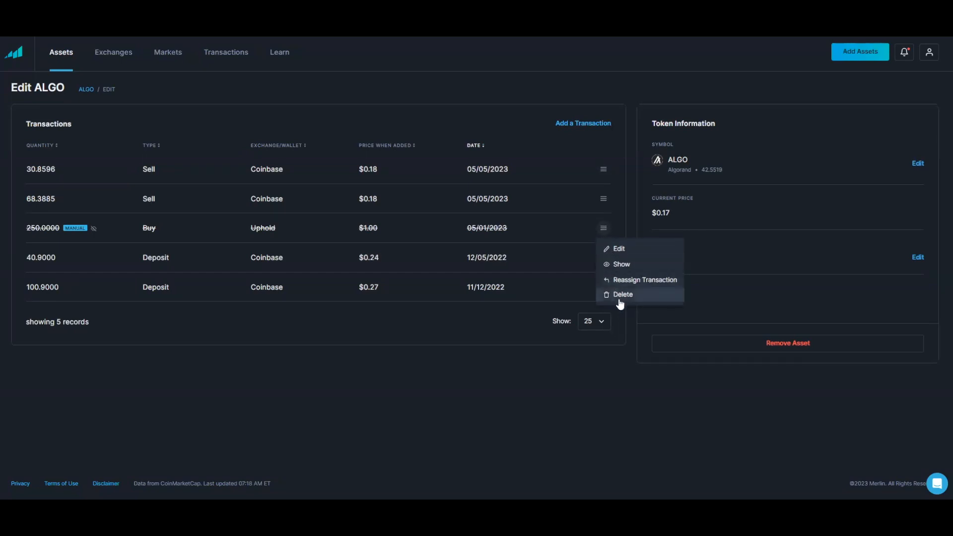
left_click(623, 264)
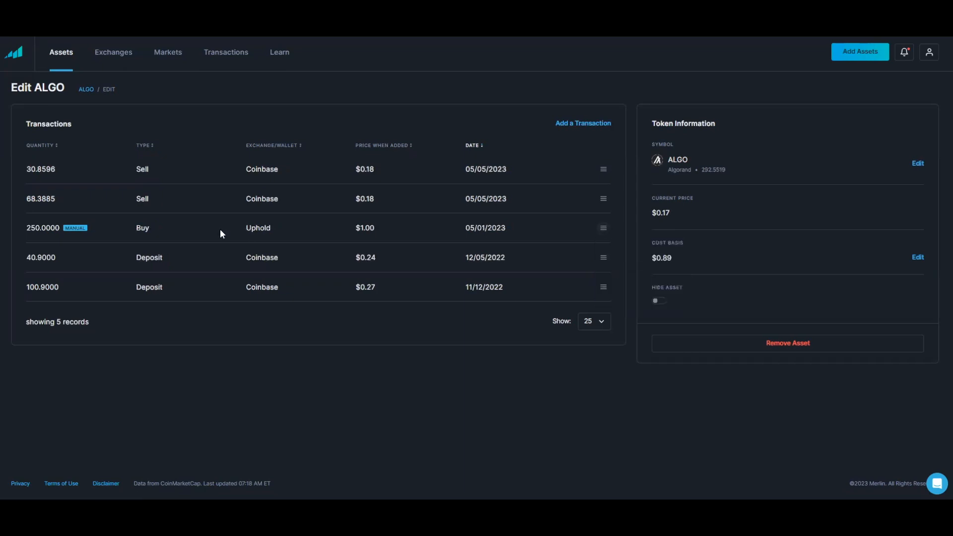
- Try to reassign the 250 ALGO Uphold transaction to GALA, but cancel at the confirmation
left_click(603, 229)
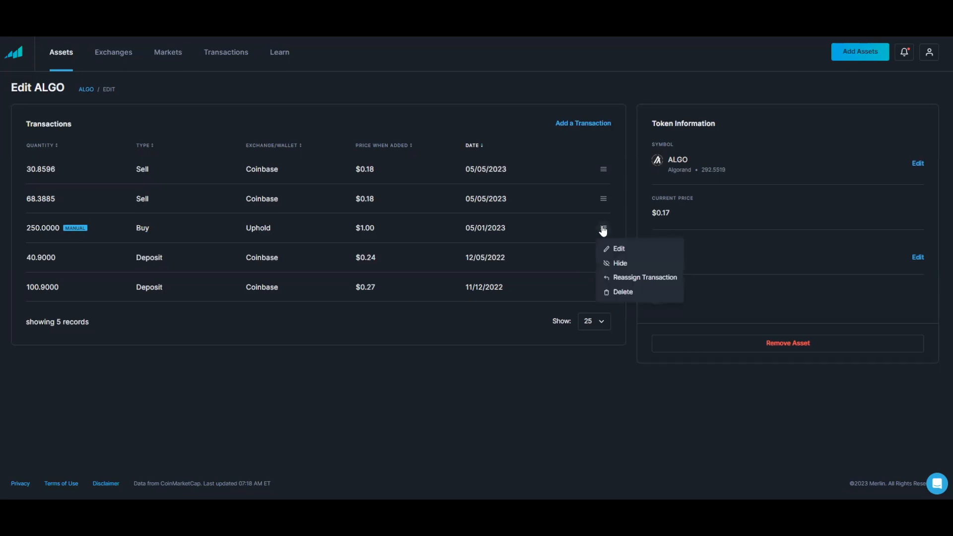
left_click(641, 278)
left_click(321, 107)
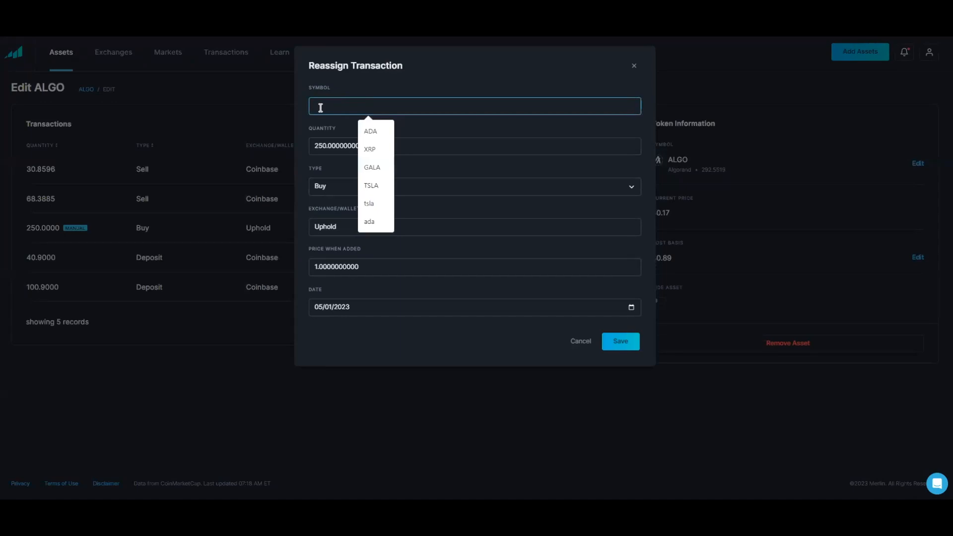
type("Gala")
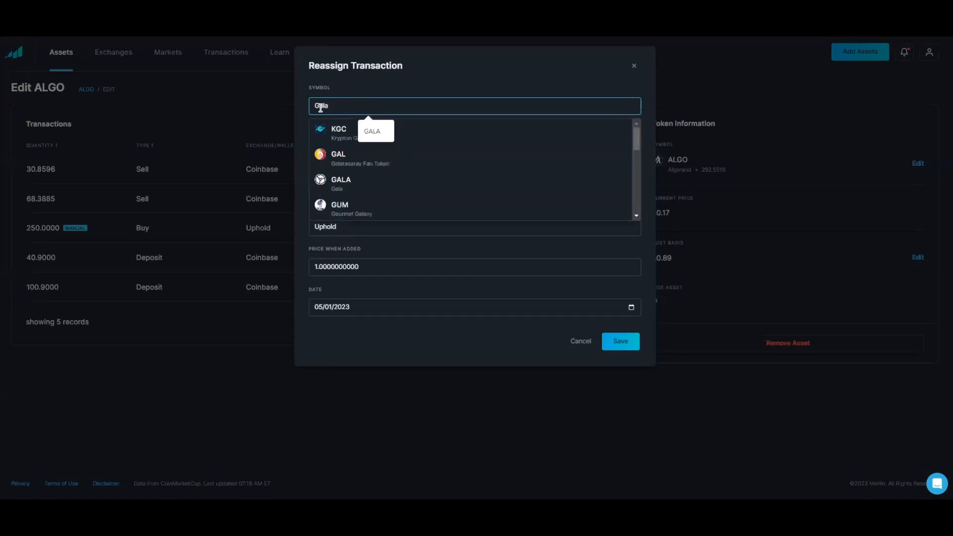
left_click(340, 181)
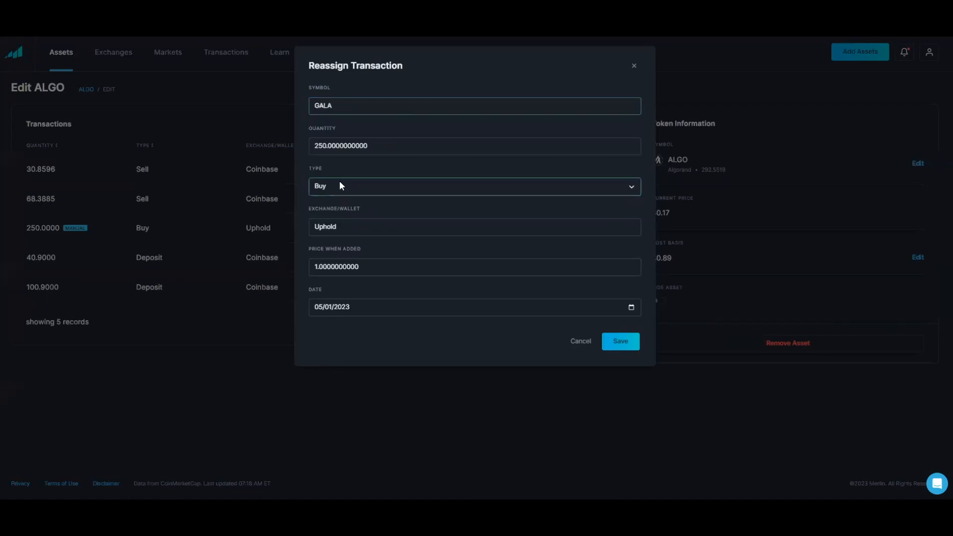
left_click(614, 341)
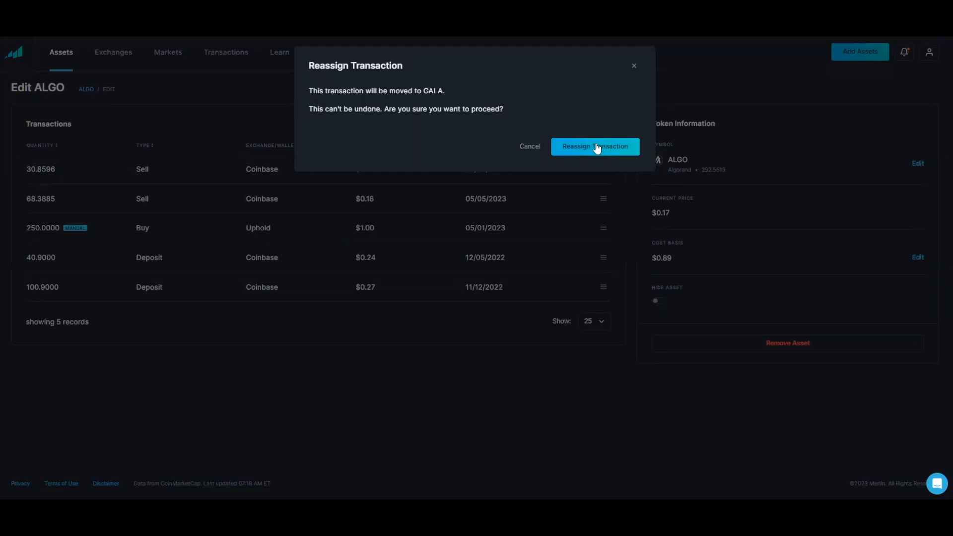
left_click(532, 148)
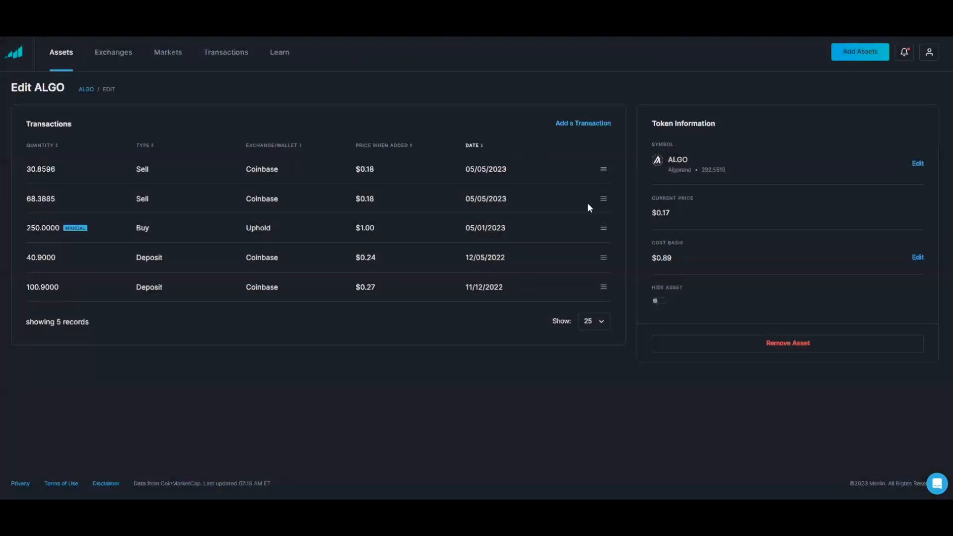
- Permanently delete the manual 250 ALGO Uphold buy transaction
left_click(604, 228)
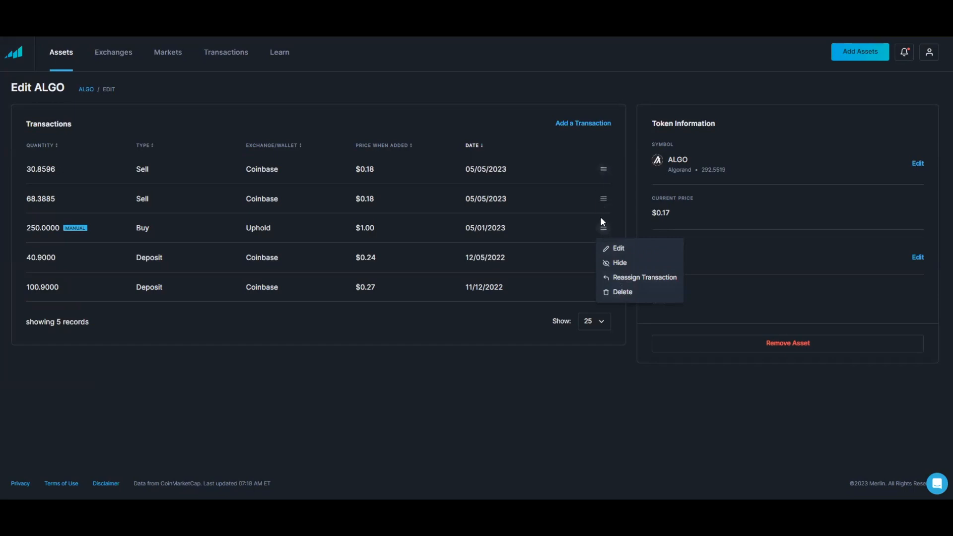
left_click(621, 292)
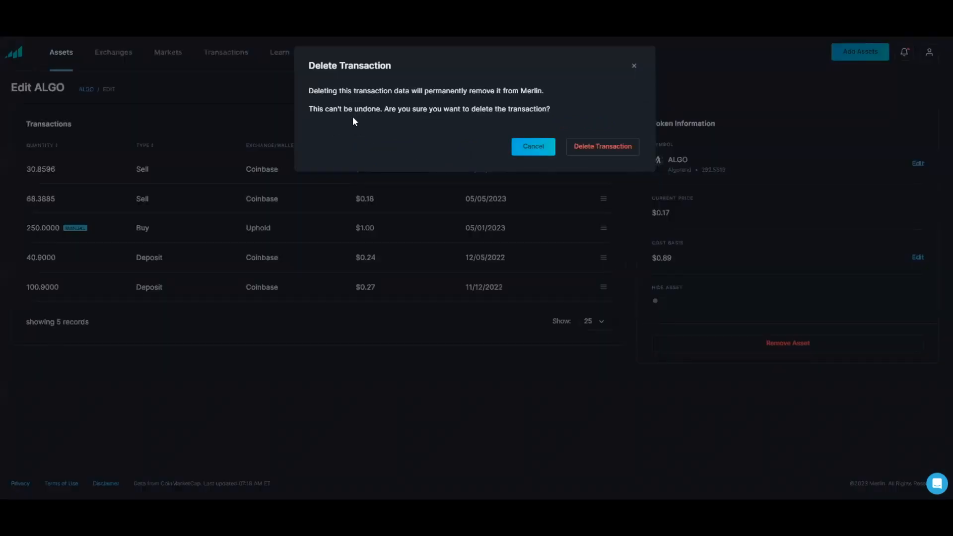
left_click(598, 147)
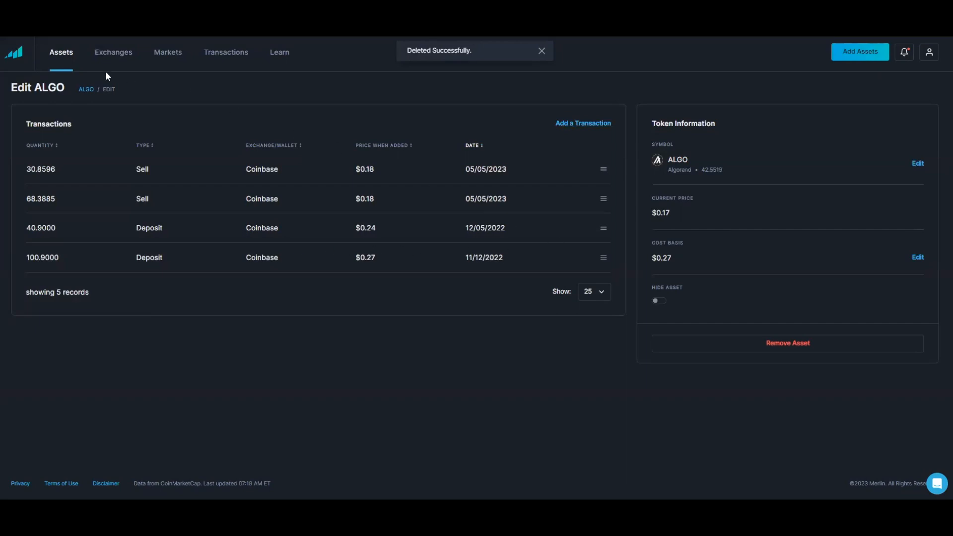
- Review ALGO in the assets list, and reopen its details and edit page to examine the remaining transactions
left_click(62, 56)
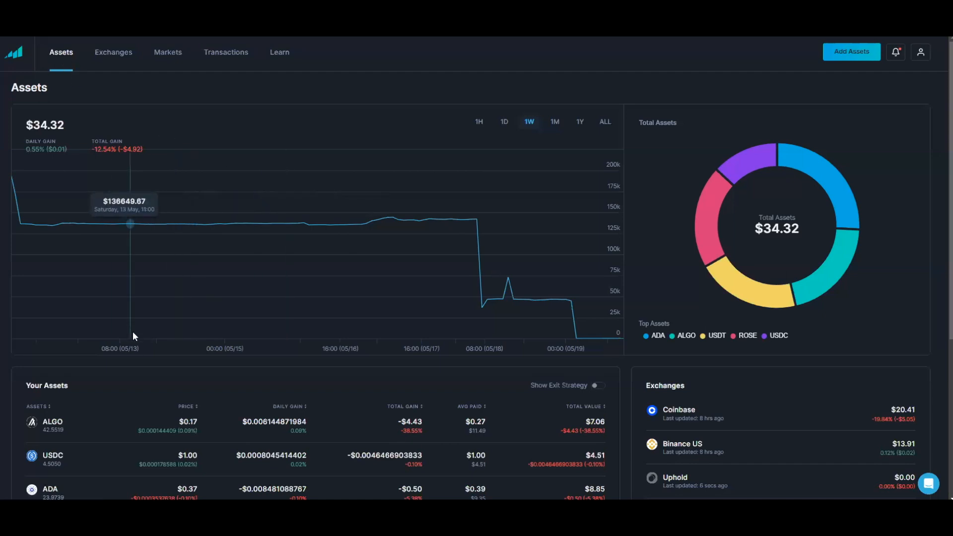
scroll(133, 333, "down", 4)
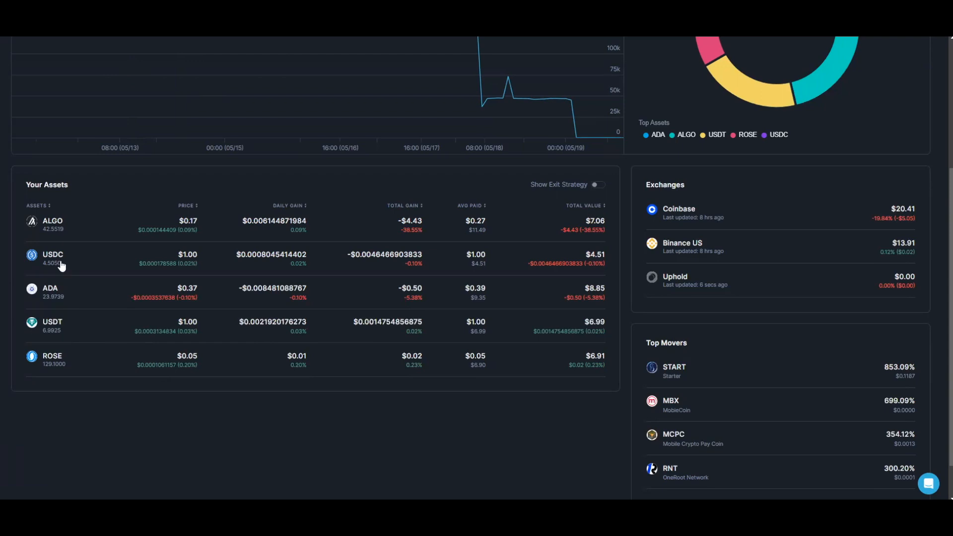
left_click(55, 224)
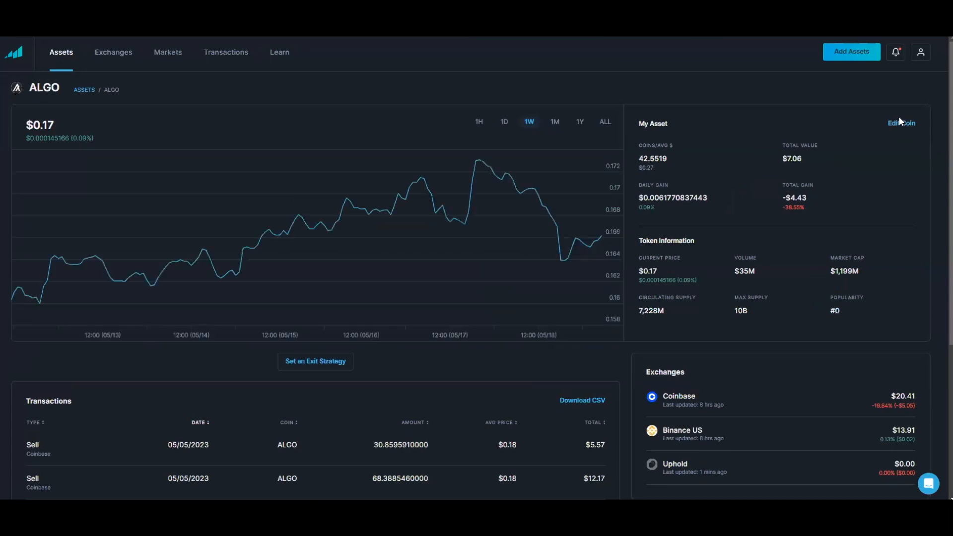
left_click(901, 124)
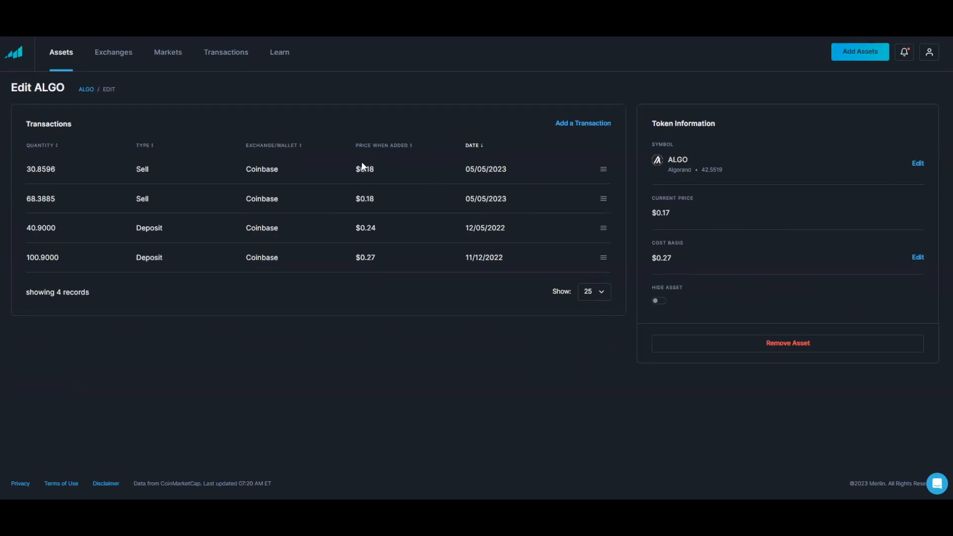
- Override ALGO's cost basis with $0.55, save it, and highlight the original value and update date beneath it
left_click(918, 257)
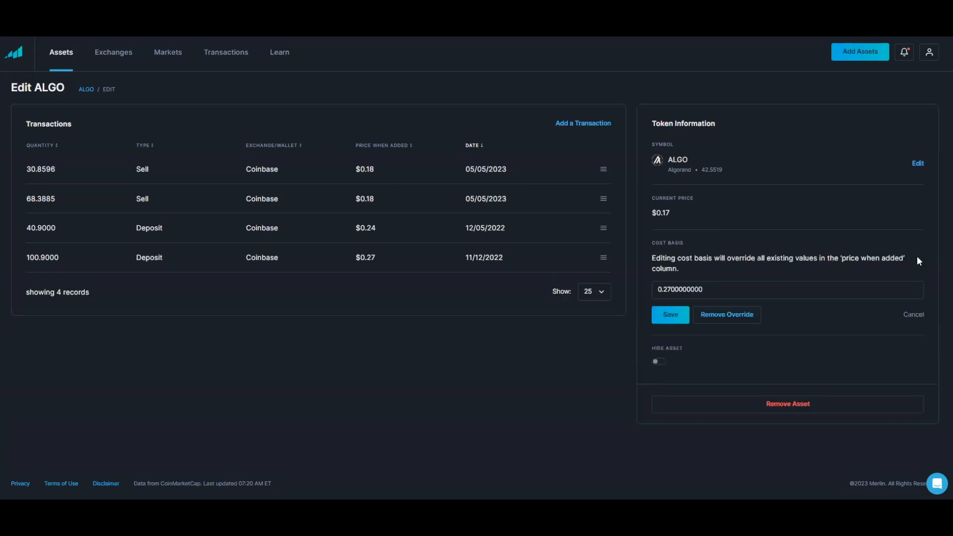
left_click(714, 290)
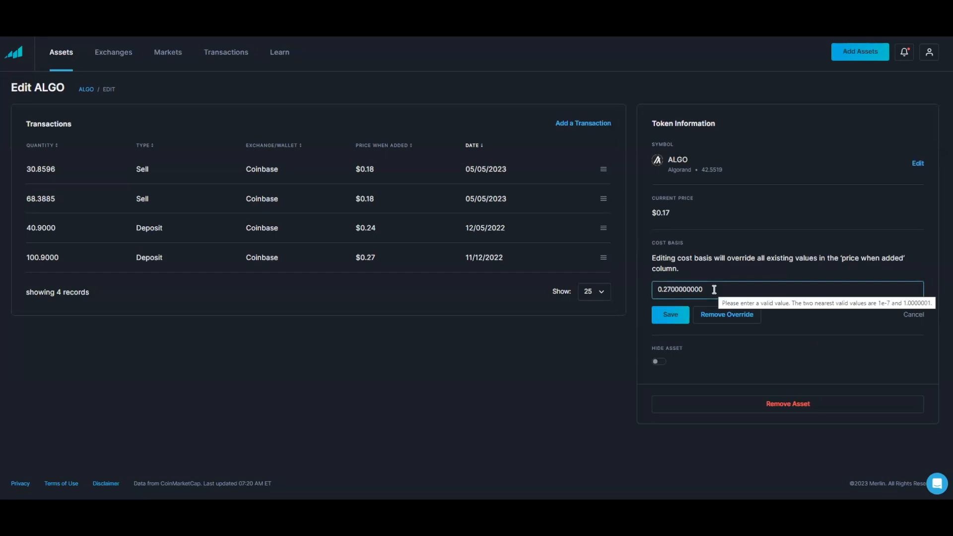
left_click_drag(714, 290, 667, 290)
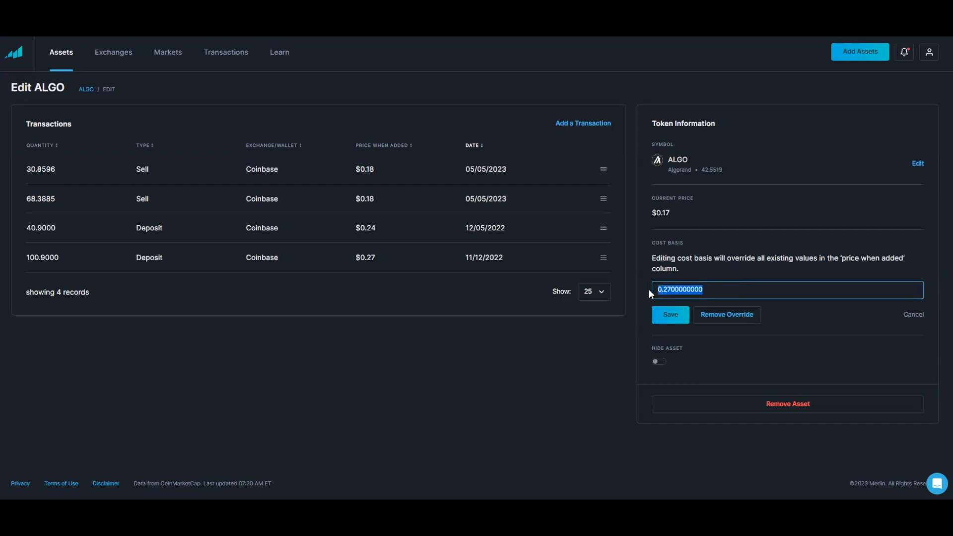
key("BackSpace")
left_click(670, 315)
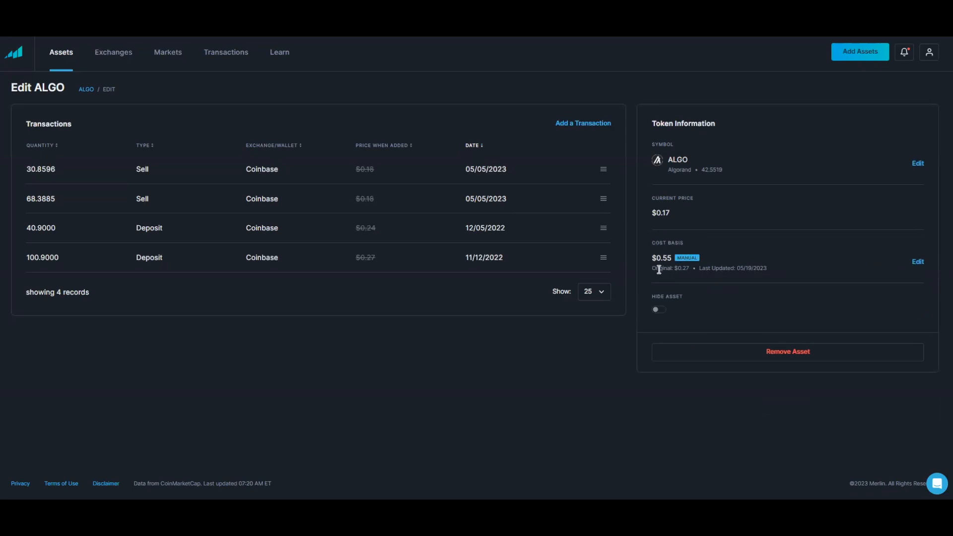
left_click_drag(651, 268, 767, 275)
left_click(793, 271)
- Check ALGO's average paid price in the assets list, and open its details and edit page again
left_click(60, 58)
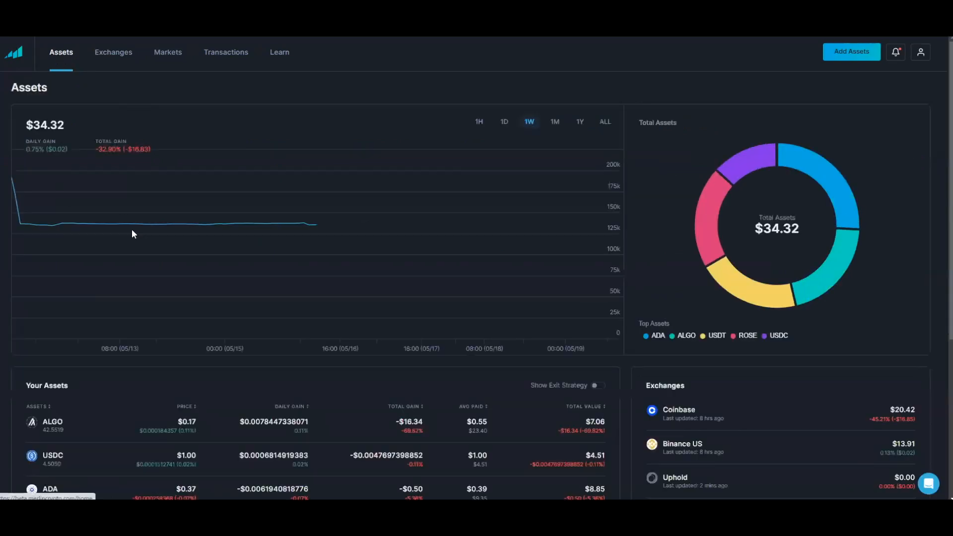
scroll(312, 322, "down", 3)
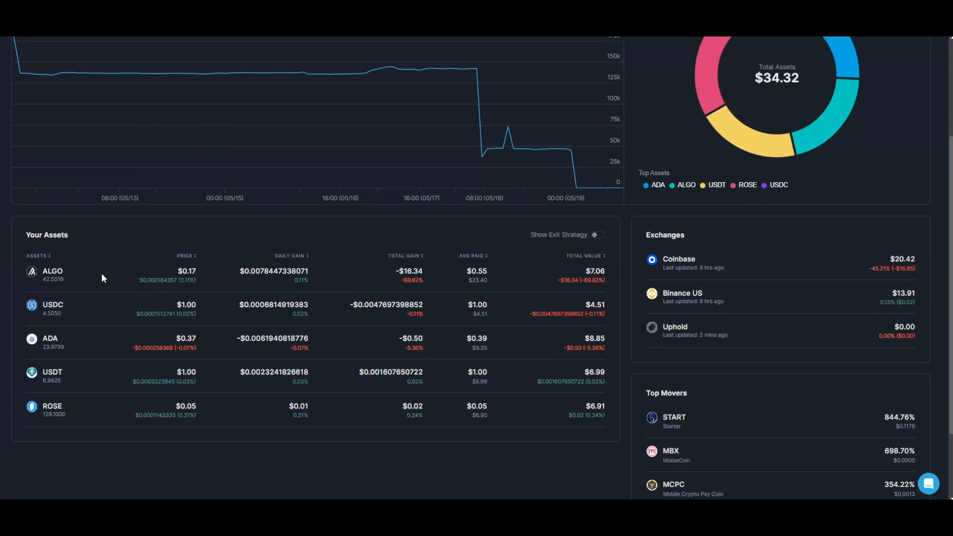
left_click(58, 276)
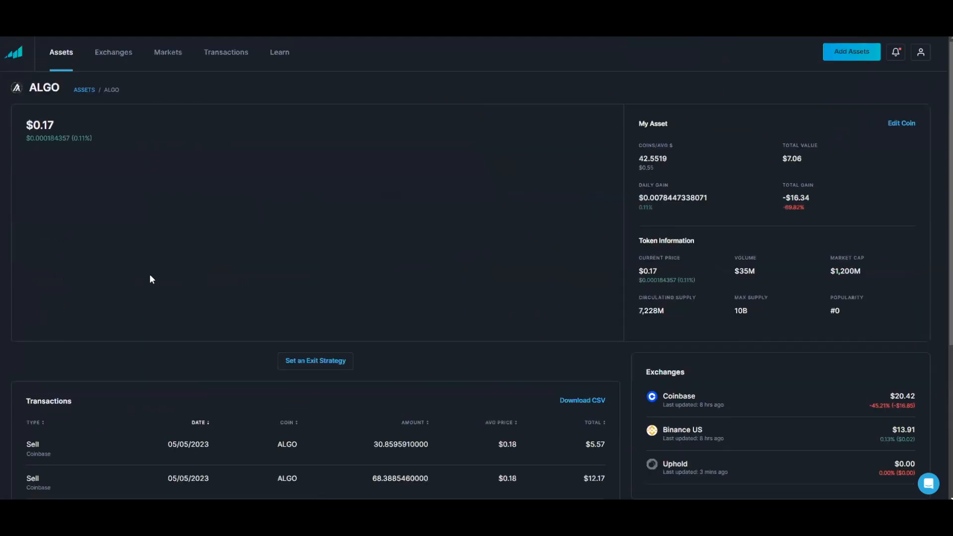
left_click(902, 125)
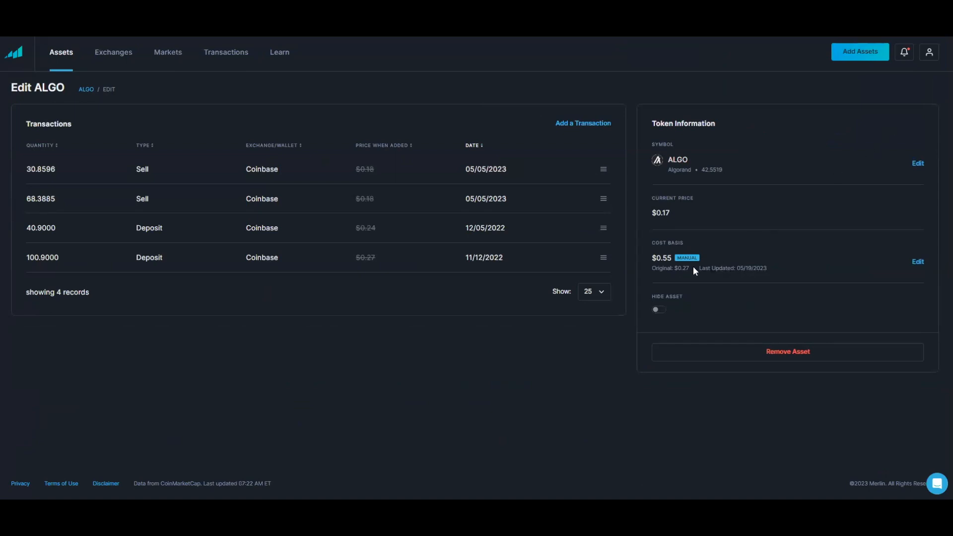
- Add a manual buy transaction of 250 ALGO on Uphold at a price of 1.00, dated 05/08/2023
left_click(583, 126)
left_click(68, 286)
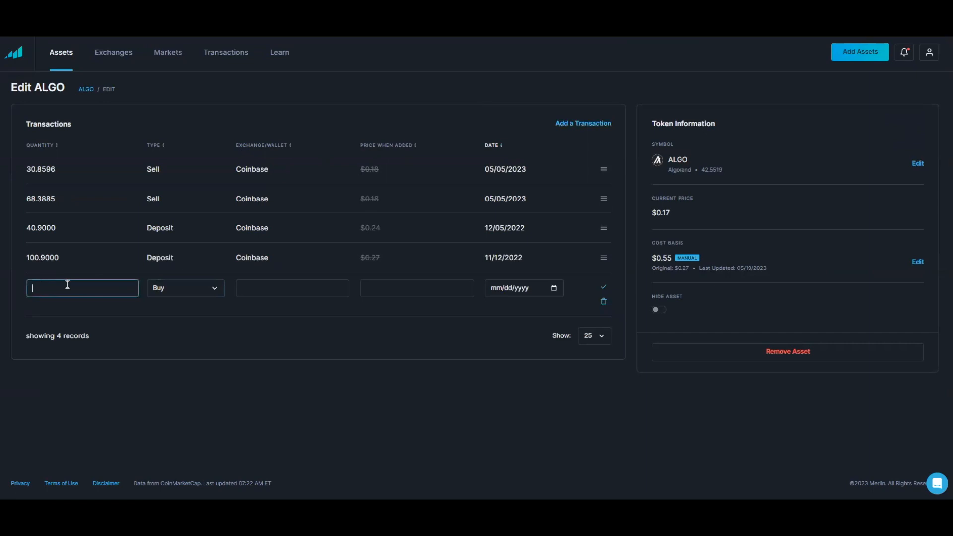
type("250")
left_click(273, 288)
type("uphold")
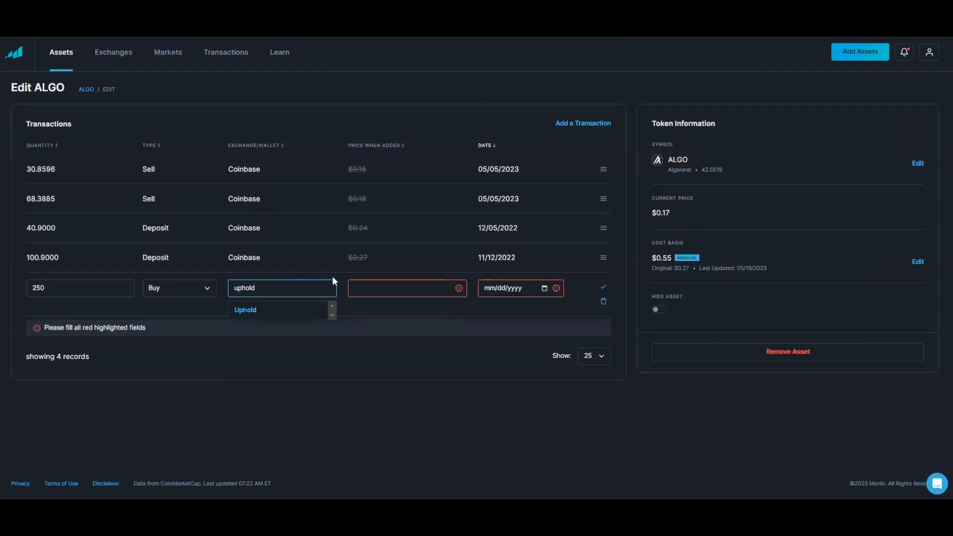
left_click(369, 287)
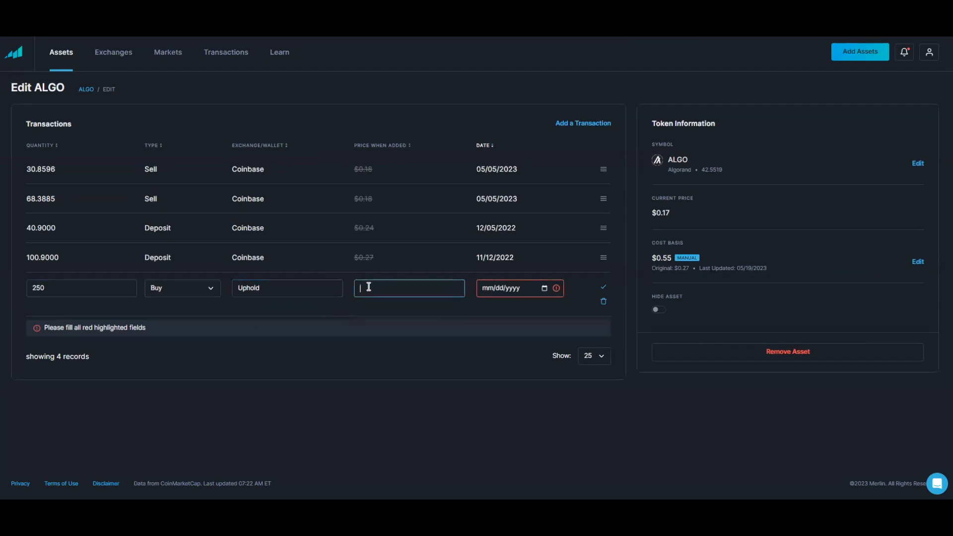
type("1.00")
left_click(548, 288)
left_click(552, 289)
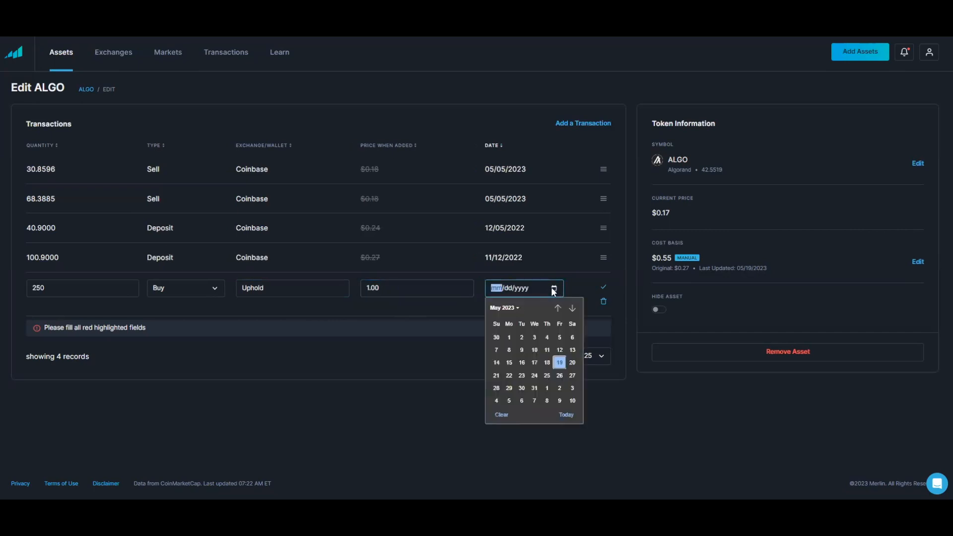
left_click(509, 350)
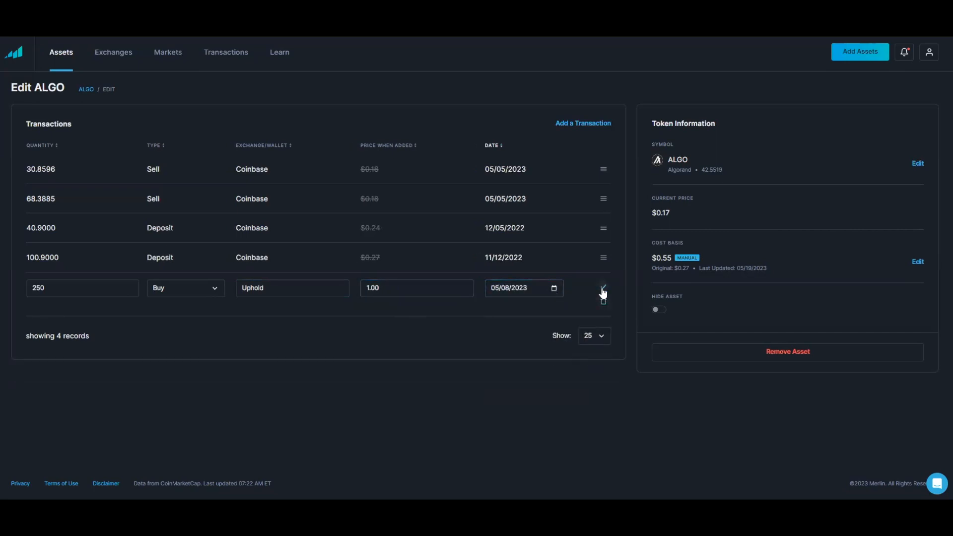
left_click(604, 290)
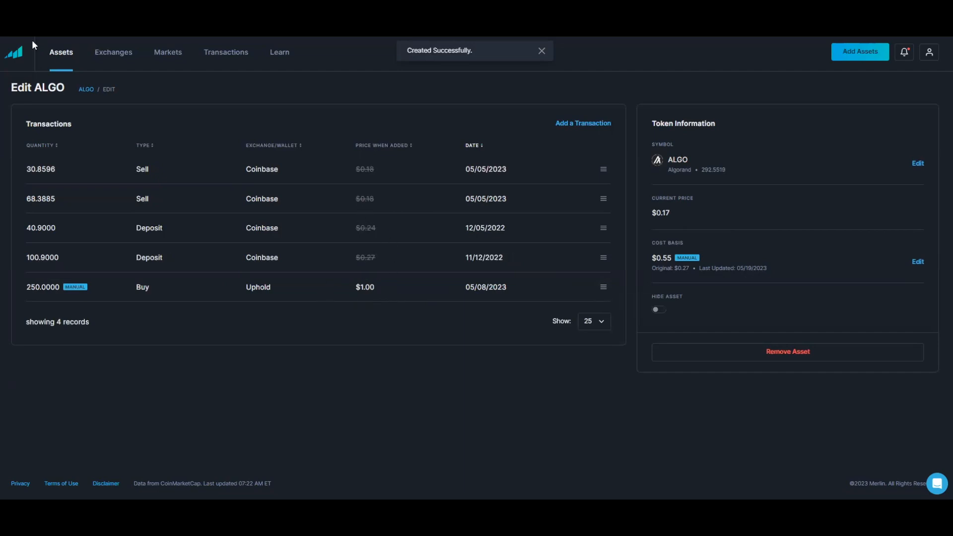
- Review ALGO on the assets overview, reopen its edit page and remove the manual cost basis override
left_click(60, 54)
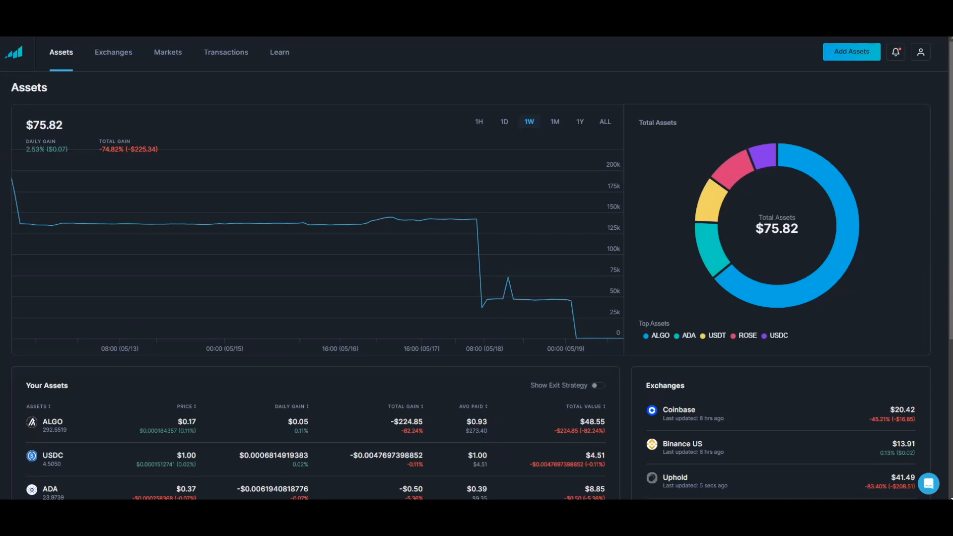
left_click(61, 425)
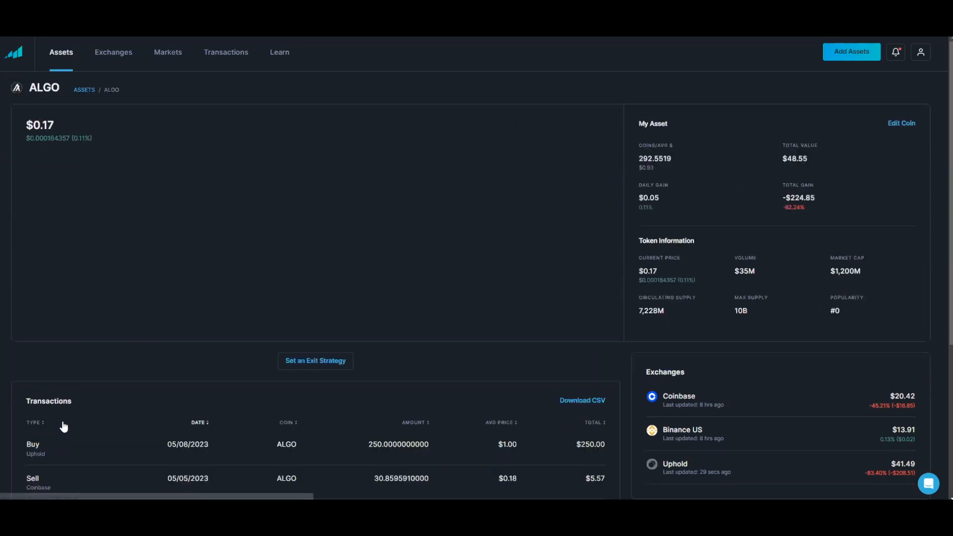
left_click(905, 125)
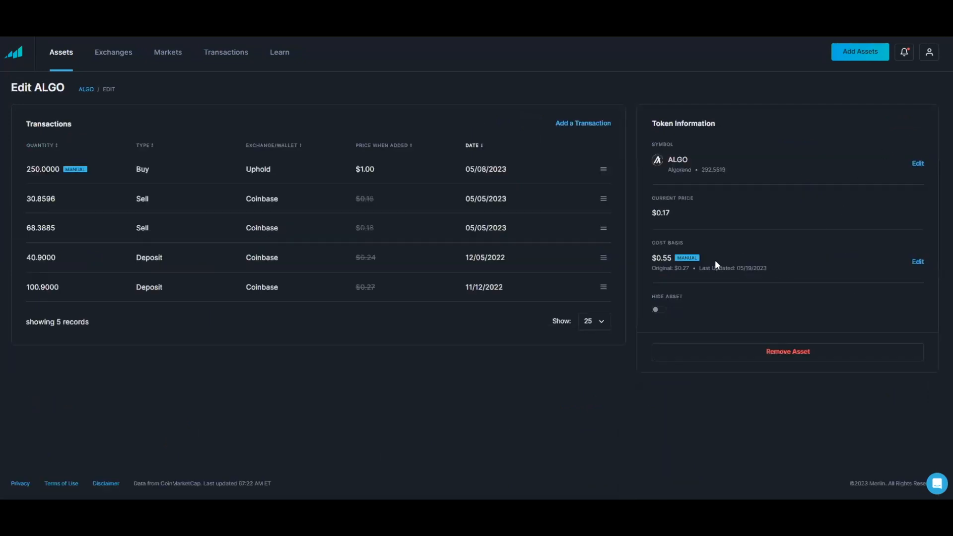
left_click(917, 261)
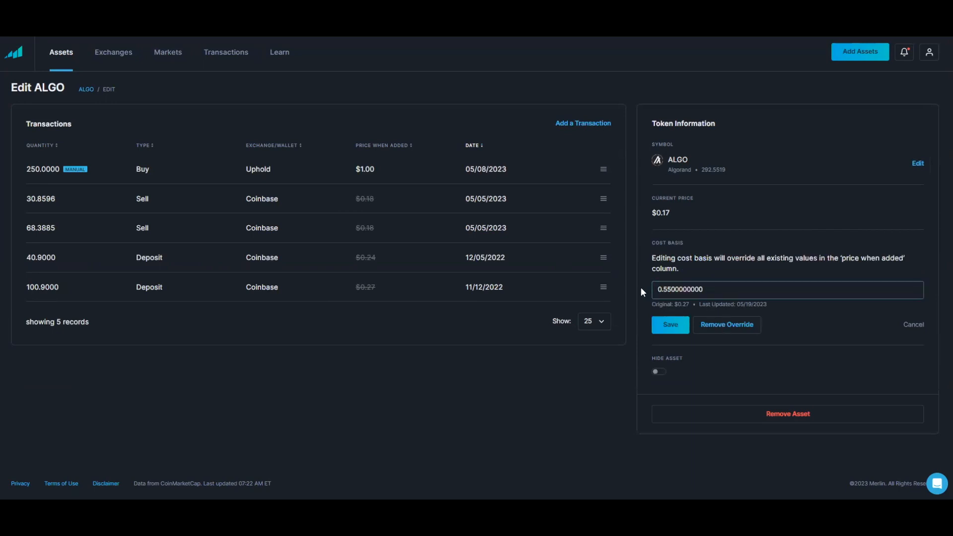
left_click(731, 326)
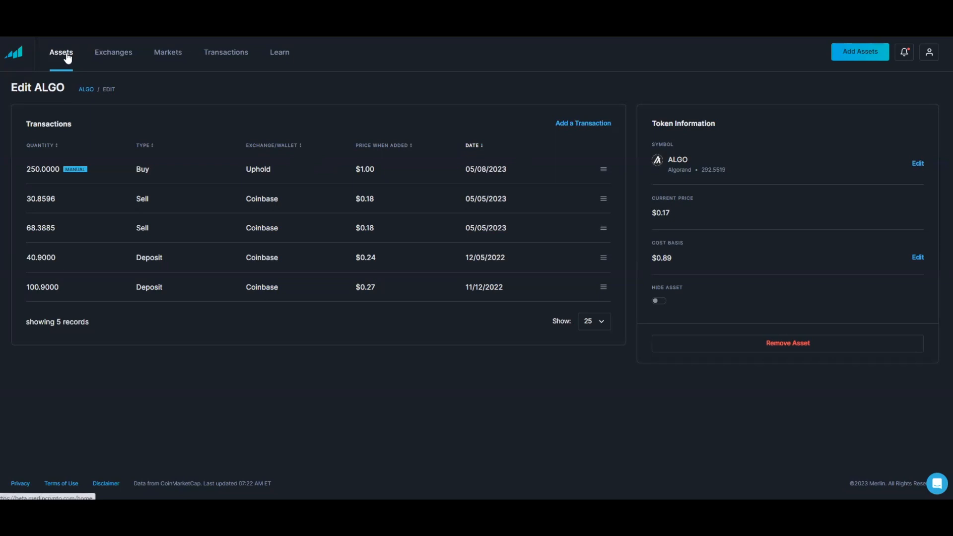
- Find XRP in the assets list, and open its details and edit page
left_click(67, 55)
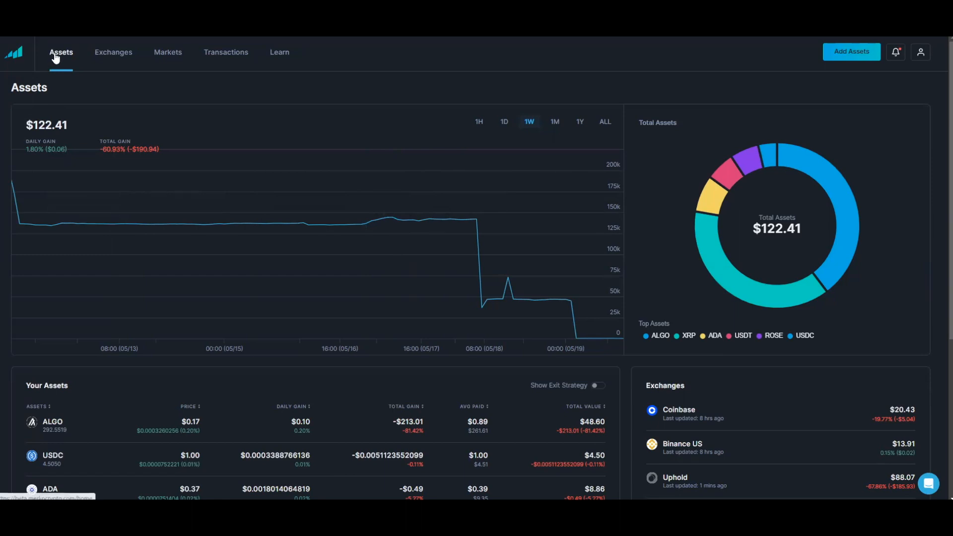
left_click(56, 57)
scroll(98, 183, "down", 4)
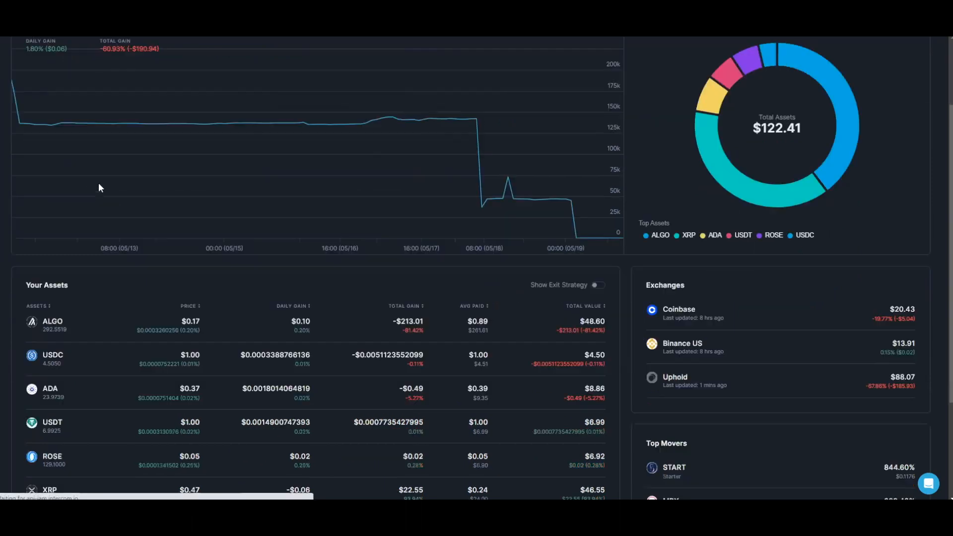
scroll(73, 375, "down", 5)
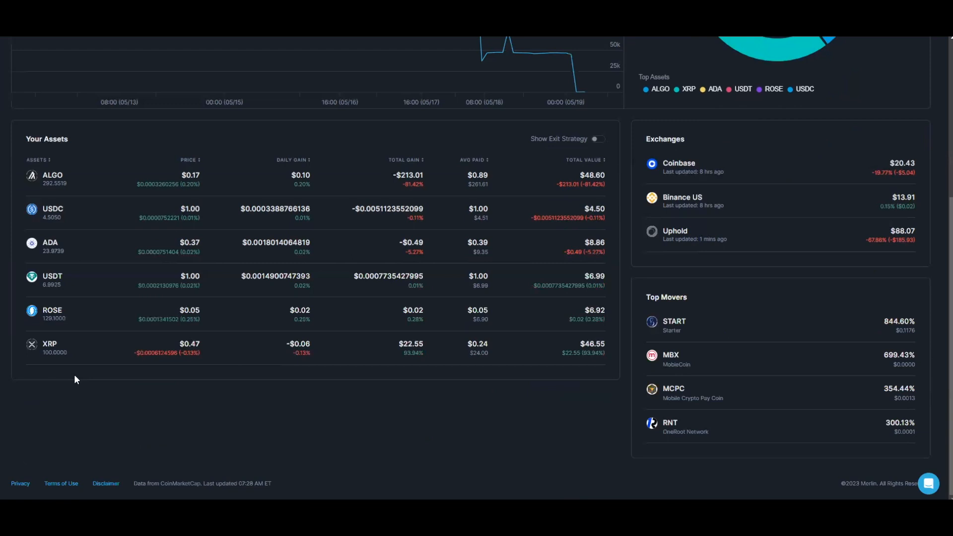
left_click(50, 346)
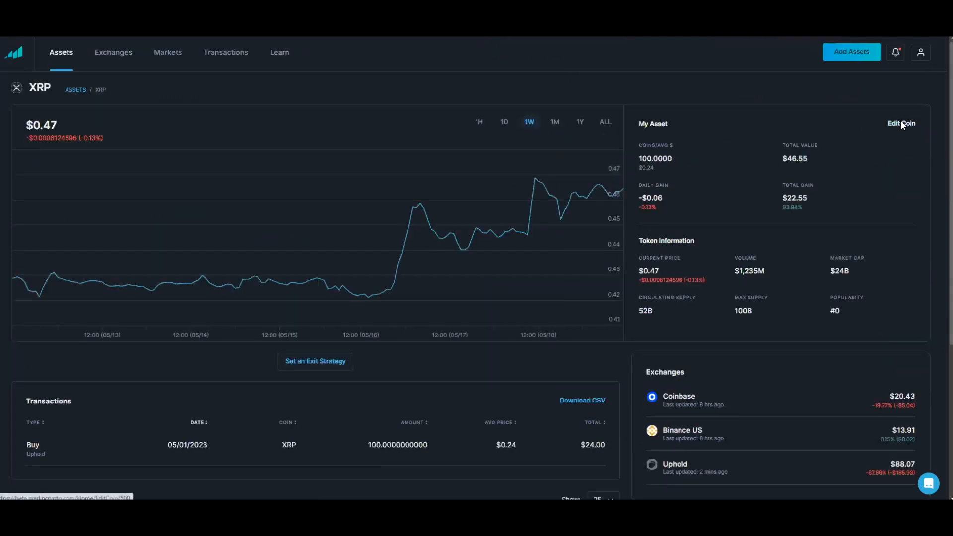
left_click(901, 123)
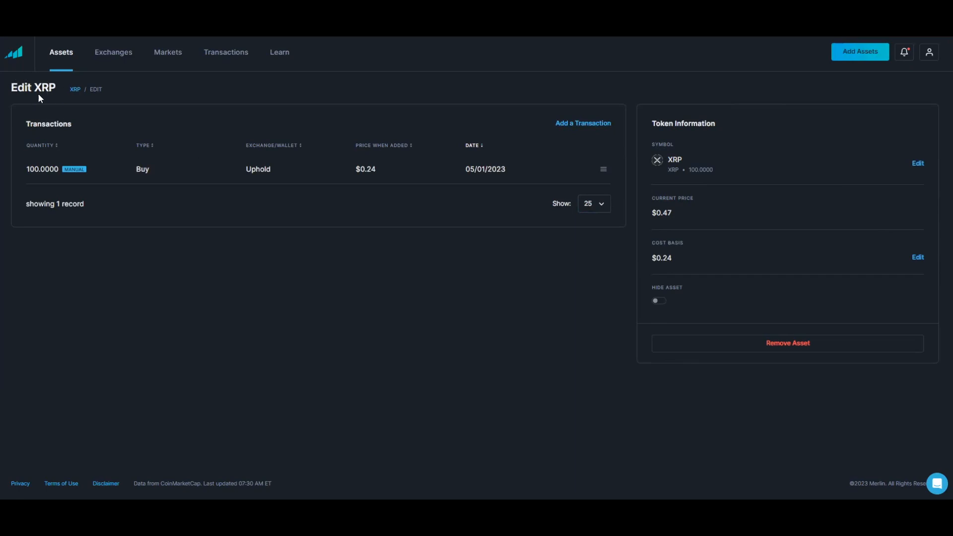
- Override the XRP asset's symbol with GALA and save the change
left_click(917, 164)
left_click(692, 195)
double_click(692, 195)
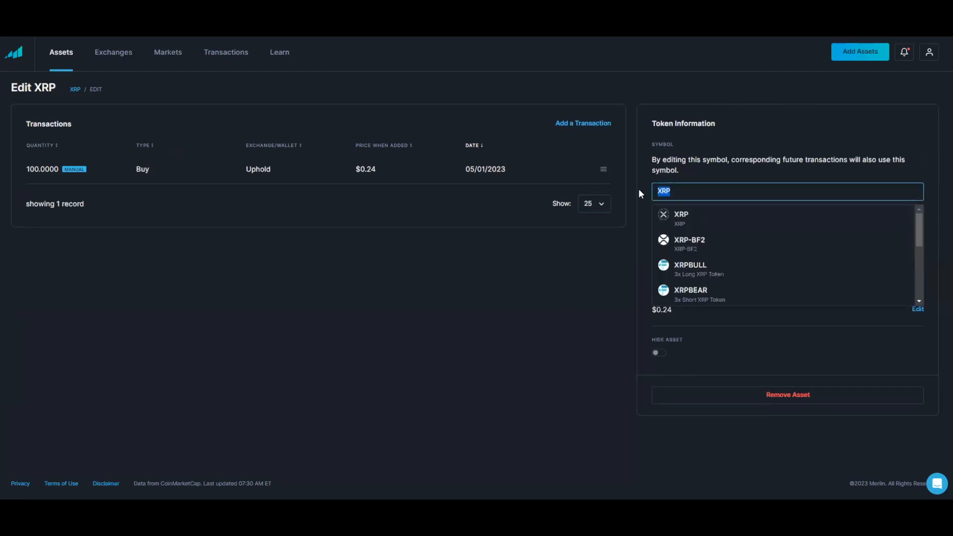
type("Gala")
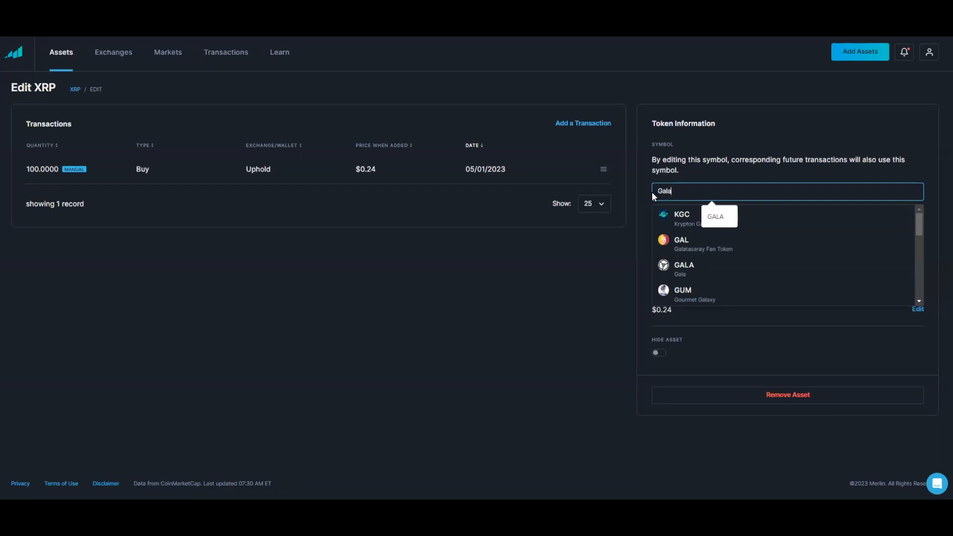
left_click(690, 269)
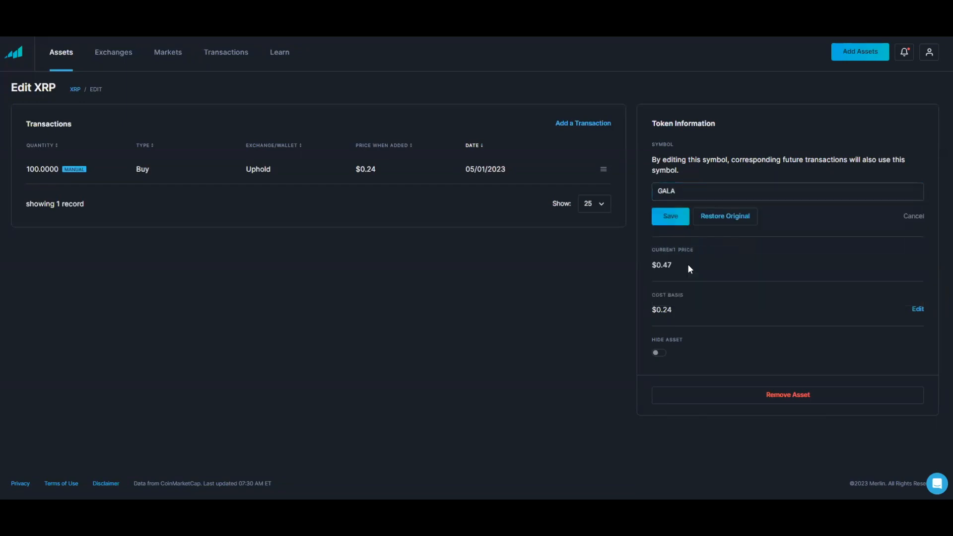
left_click(669, 216)
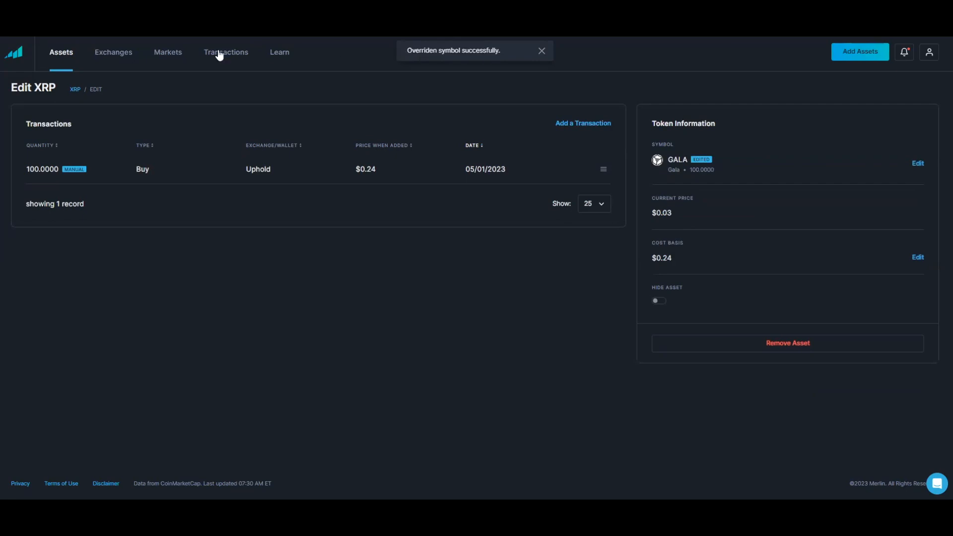
- Open the GALA asset's edit page from the assets list and restore its original symbol, XRP
left_click(62, 56)
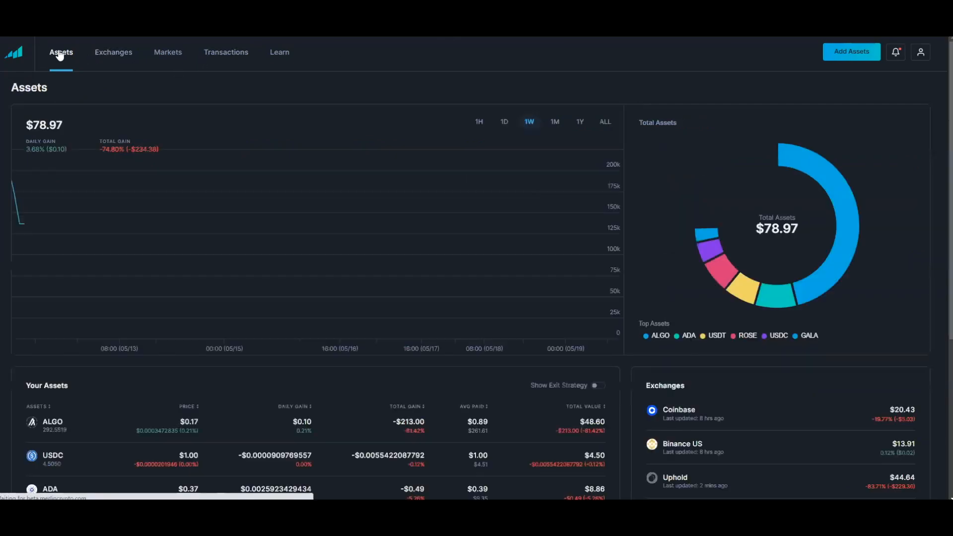
scroll(119, 271, "down", 5)
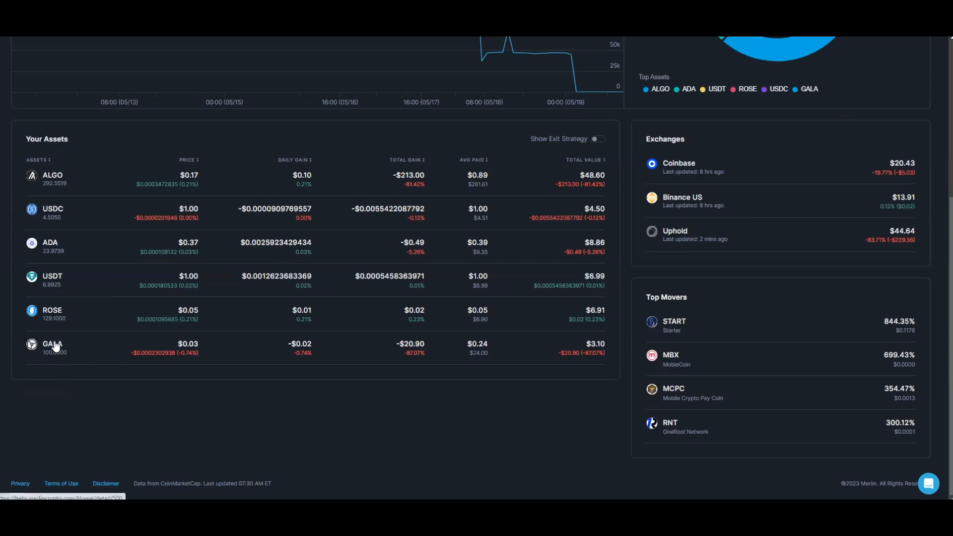
left_click(55, 350)
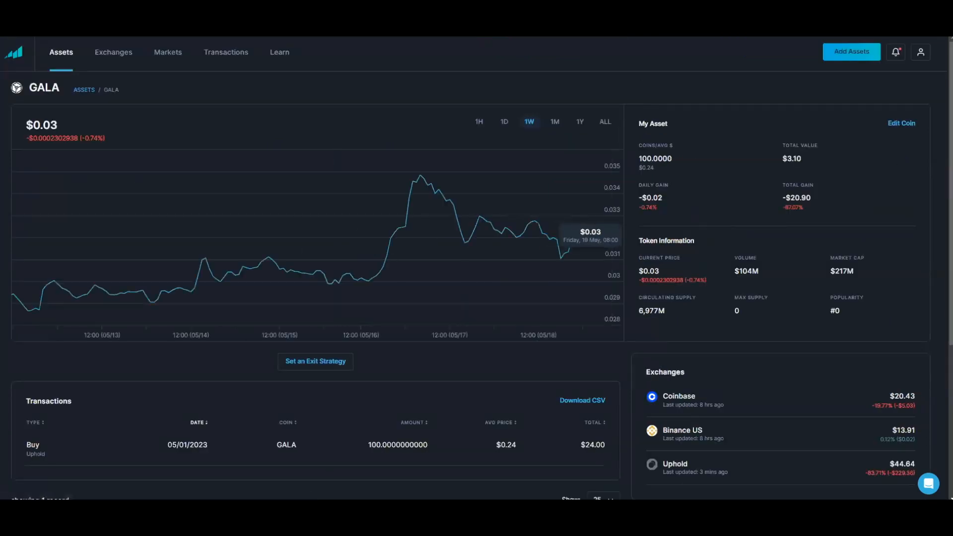
left_click(896, 124)
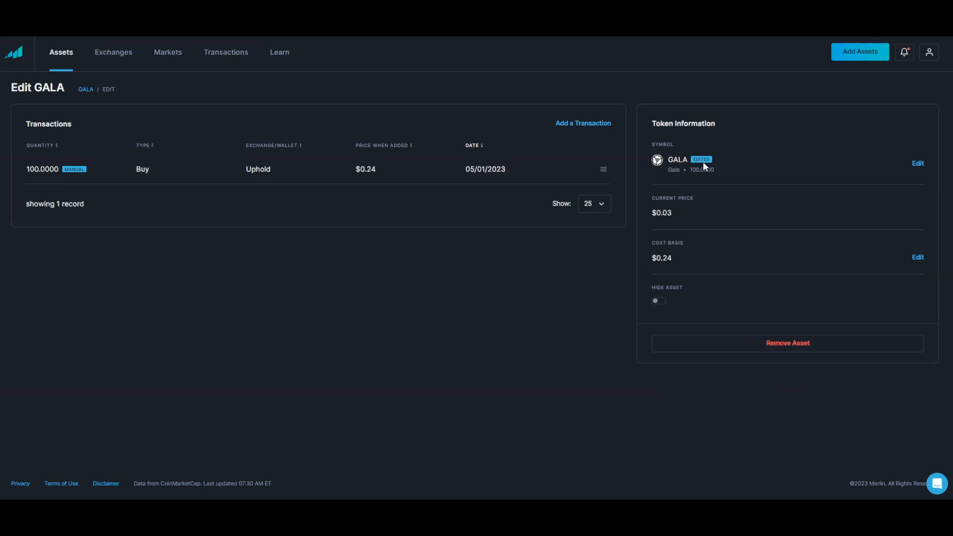
left_click(918, 164)
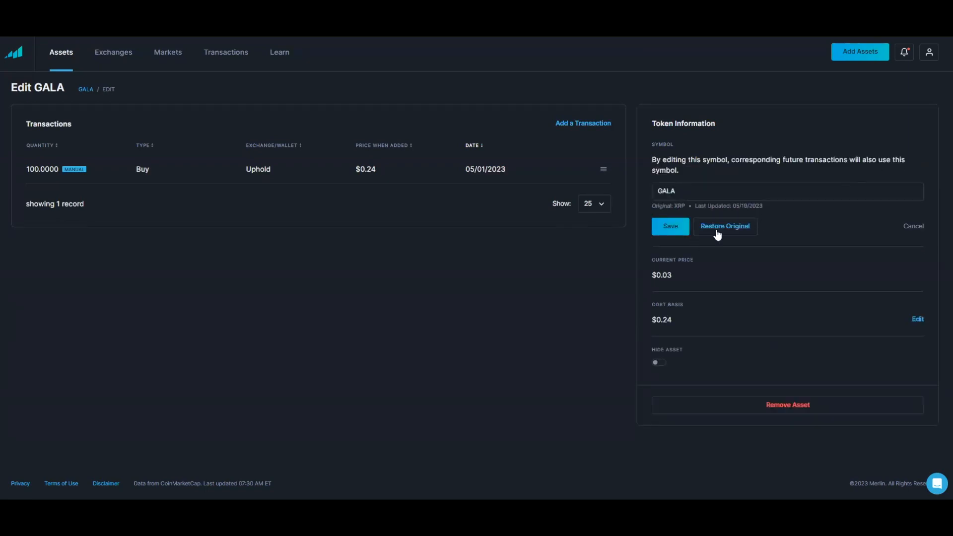
left_click_drag(680, 194, 664, 192)
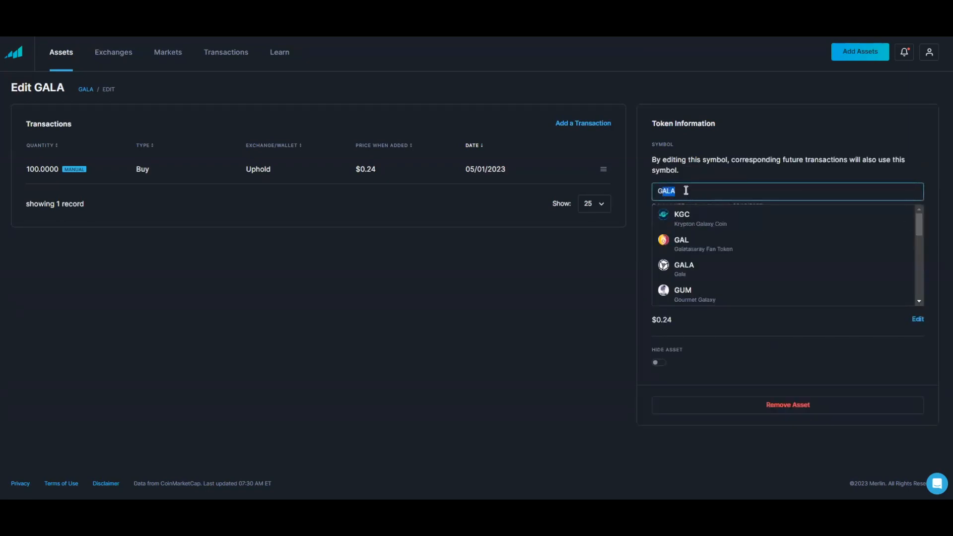
left_click(823, 125)
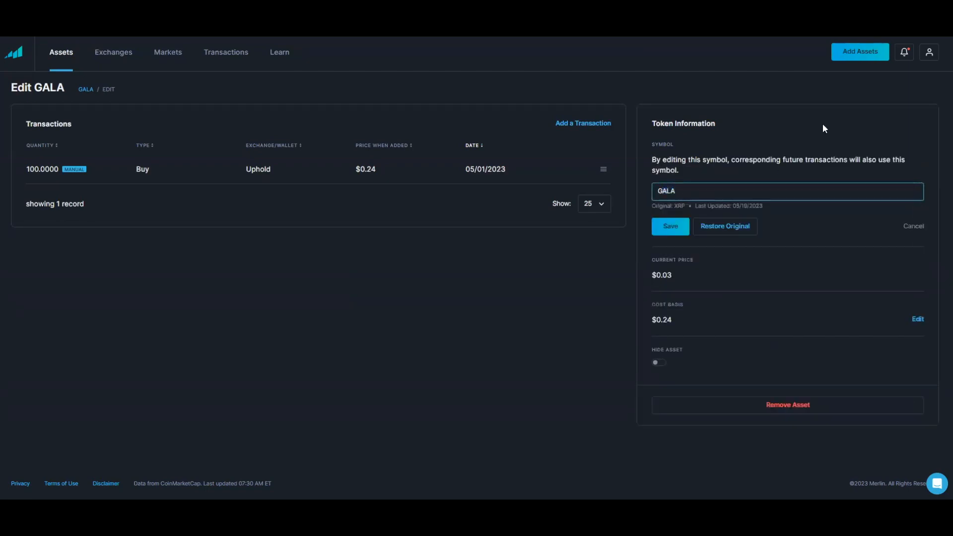
left_click(729, 227)
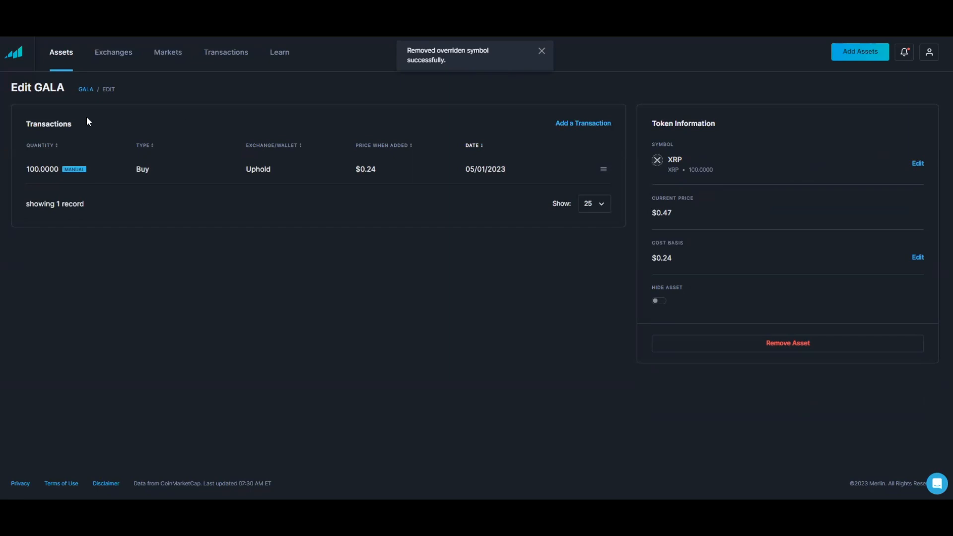
- Review the assets overview and open the help chat's collection of support articles
left_click(65, 55)
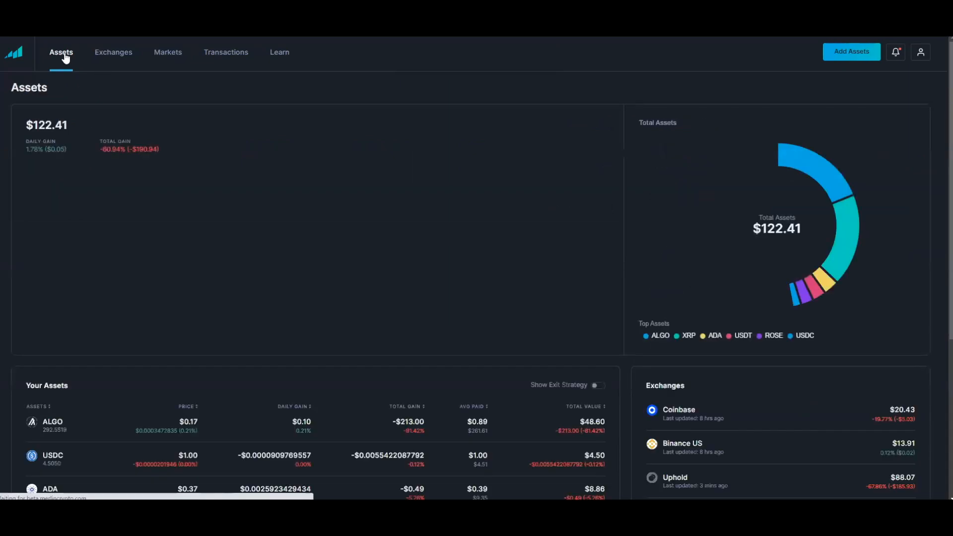
scroll(112, 370, "down", 4)
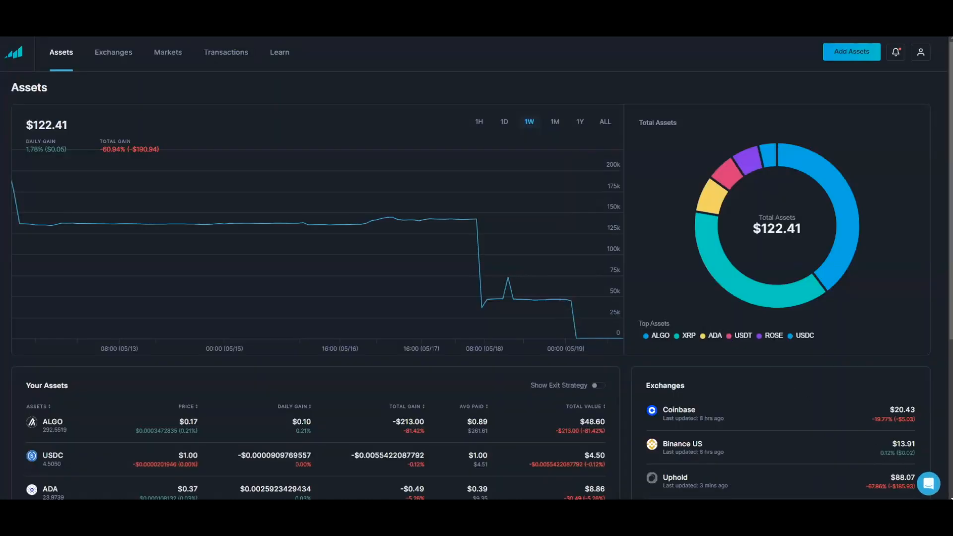
left_click(929, 484)
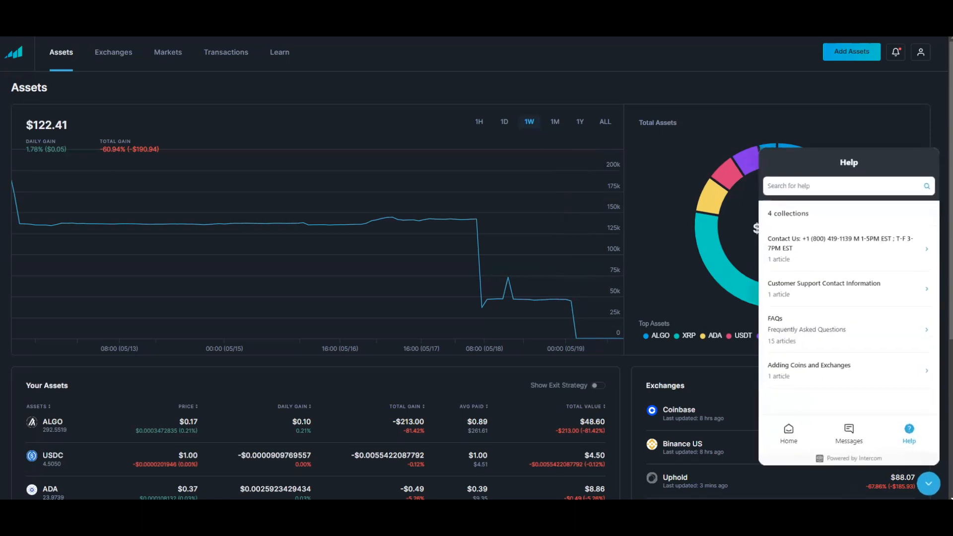